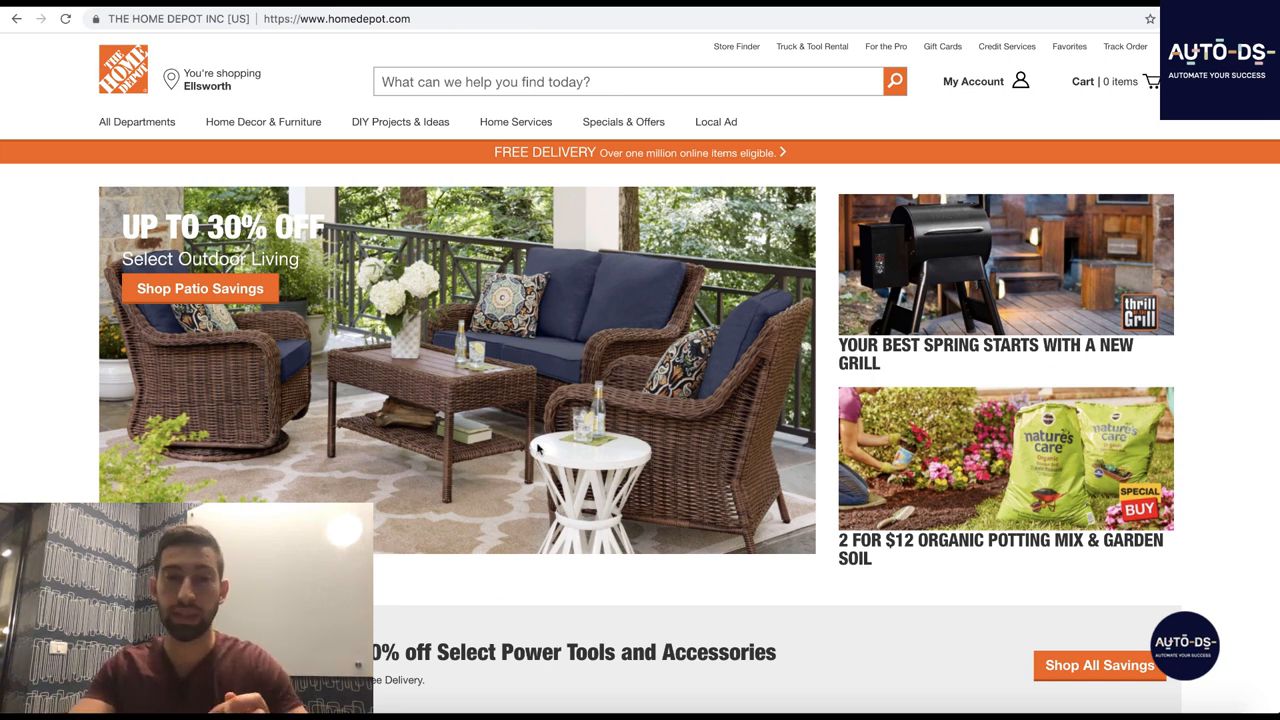
Show the online-order delivery details and highlight the Free 2-Day Delivery heading.
left_click(632, 153)
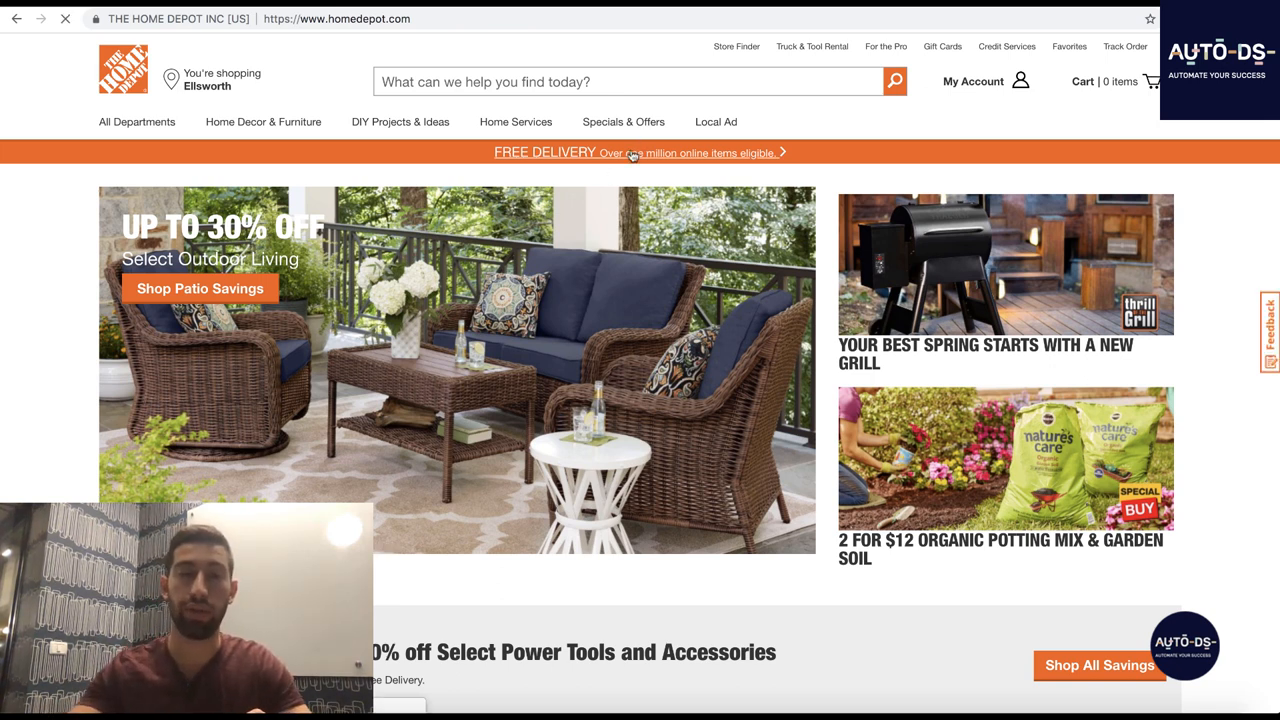
scroll(613, 315, "down", 2)
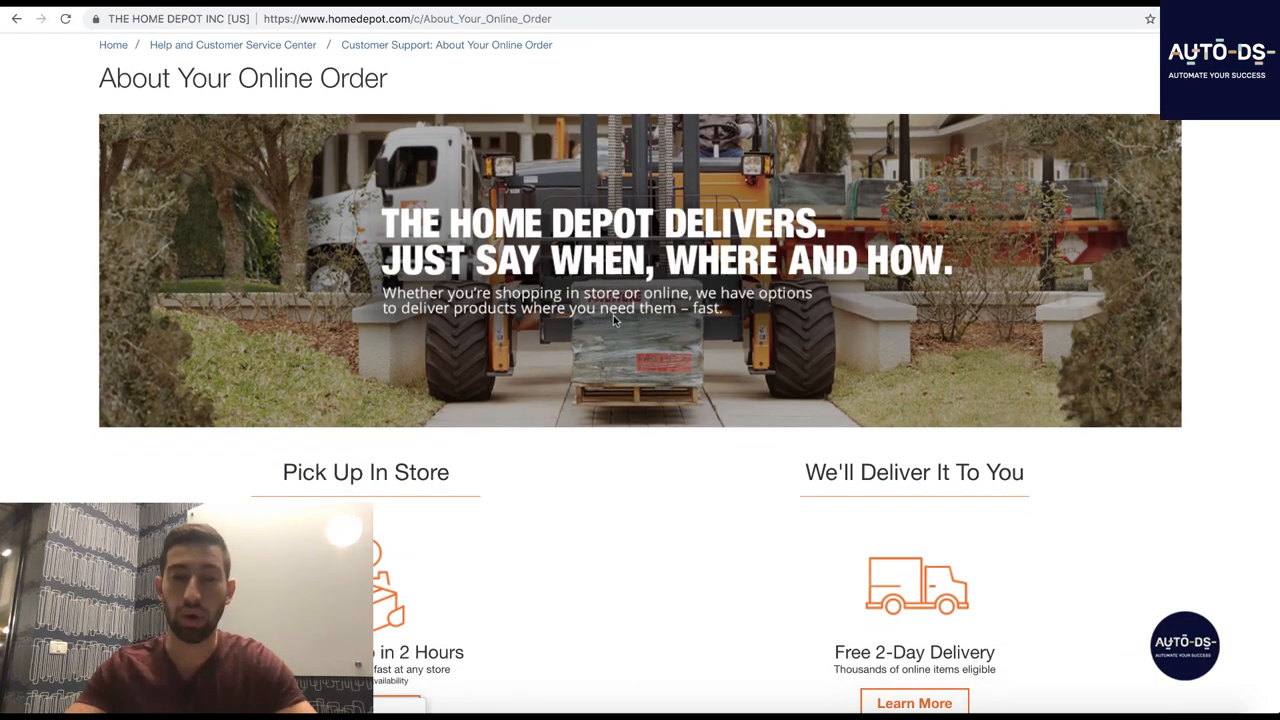
scroll(613, 315, "down", 3)
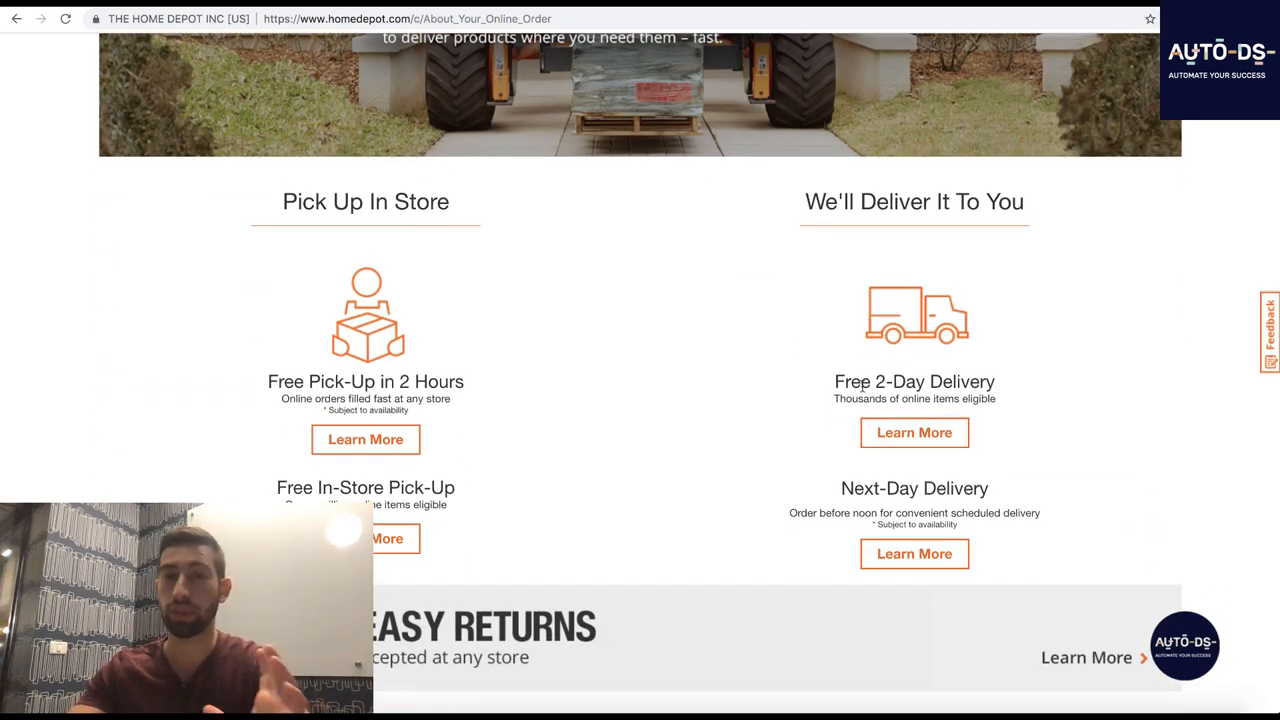
left_click_drag(834, 381, 1000, 381)
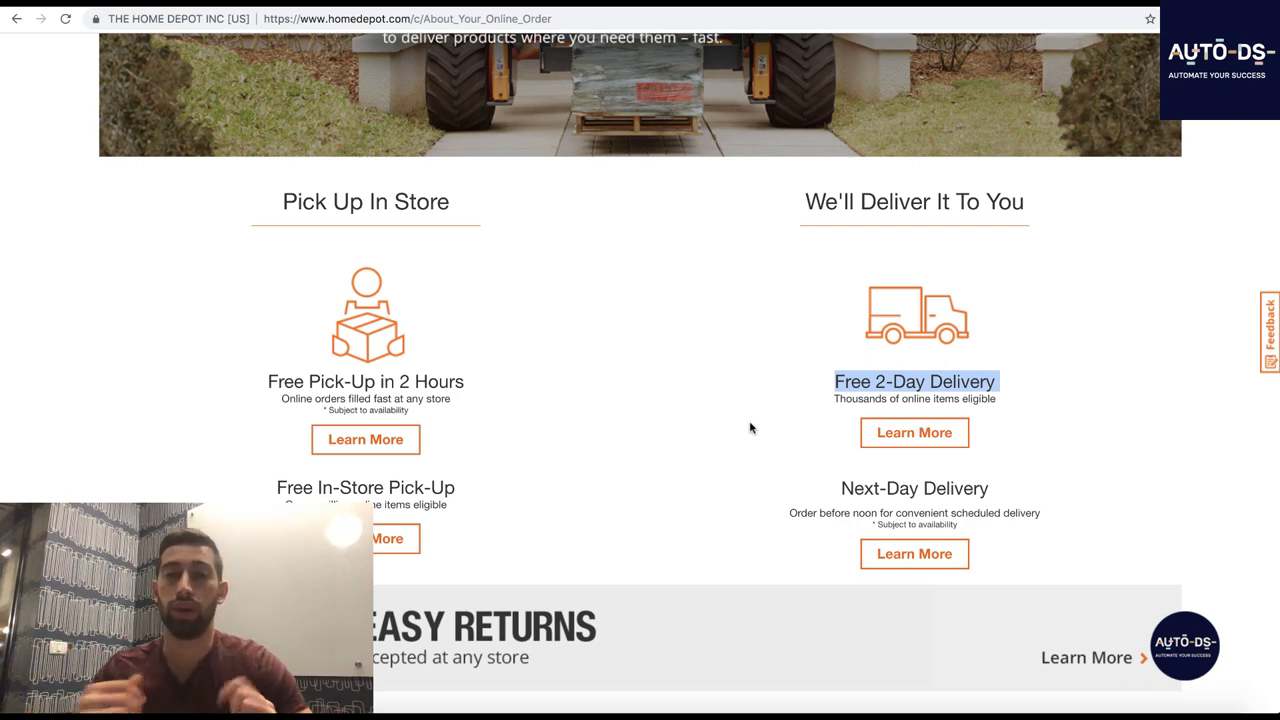
scroll(688, 400, "up", 8)
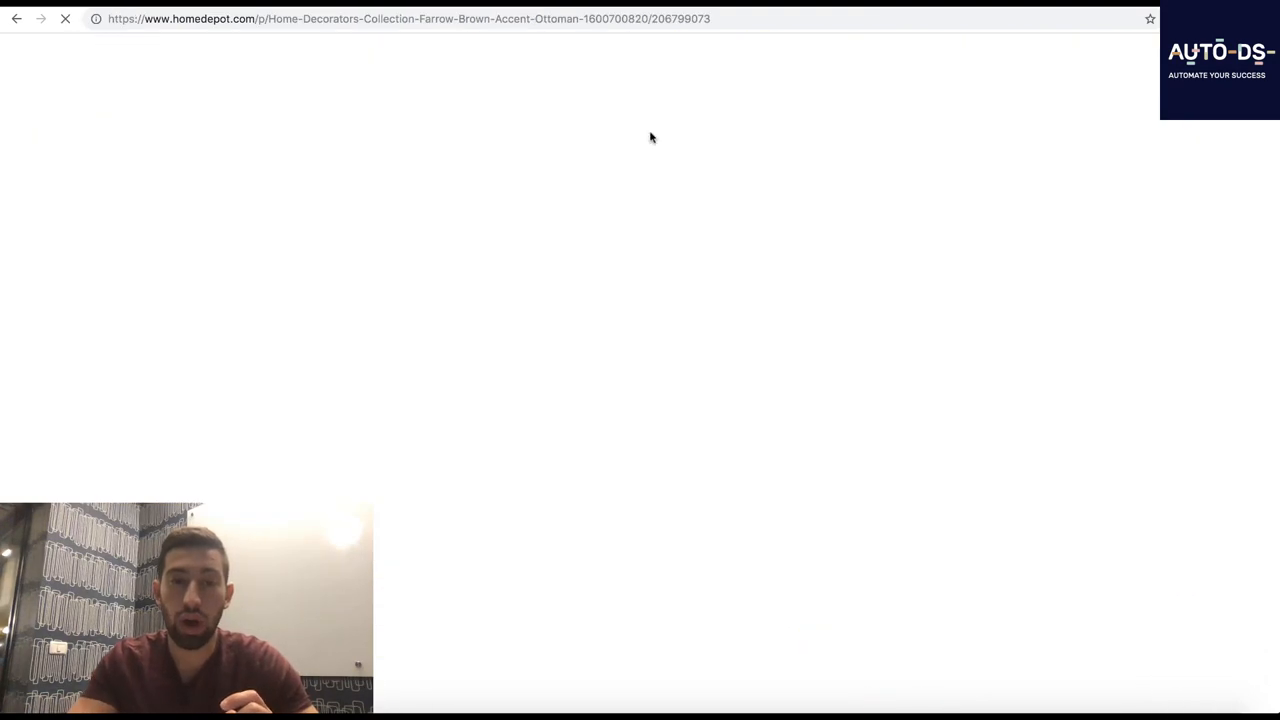
scroll(765, 296, "up", 5)
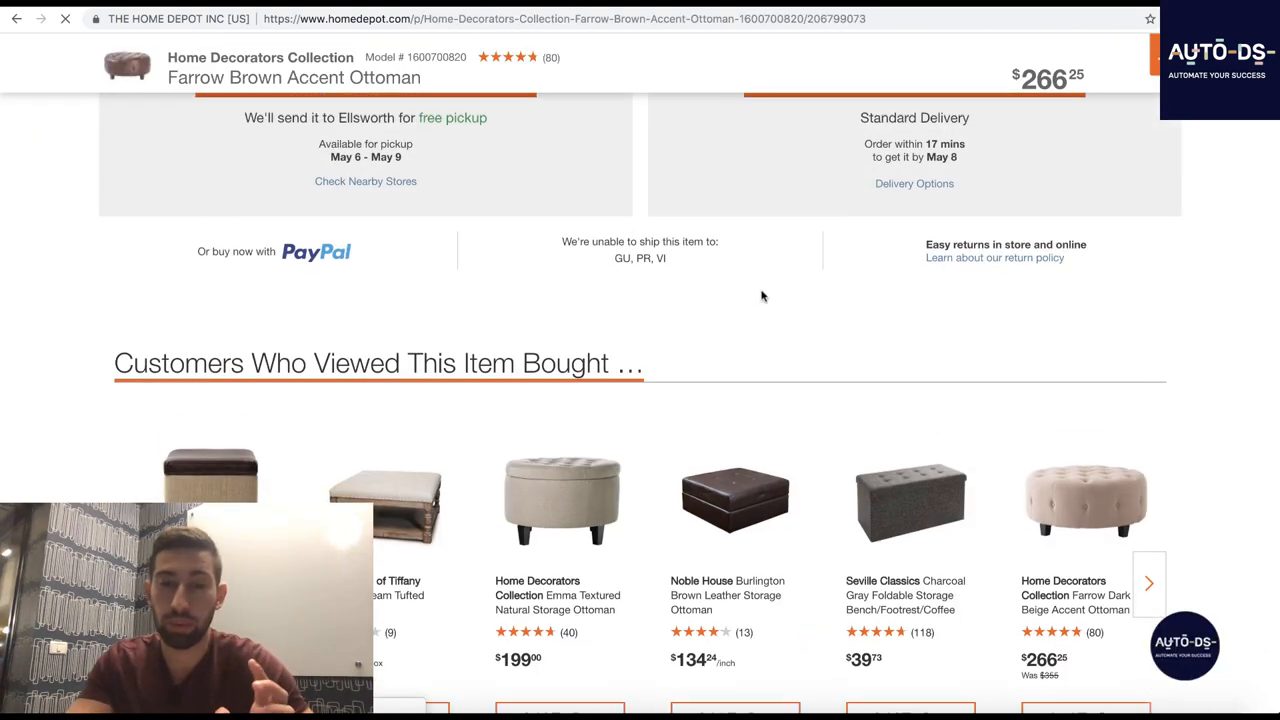
scroll(765, 296, "up", 3)
scroll(765, 296, "up", 2)
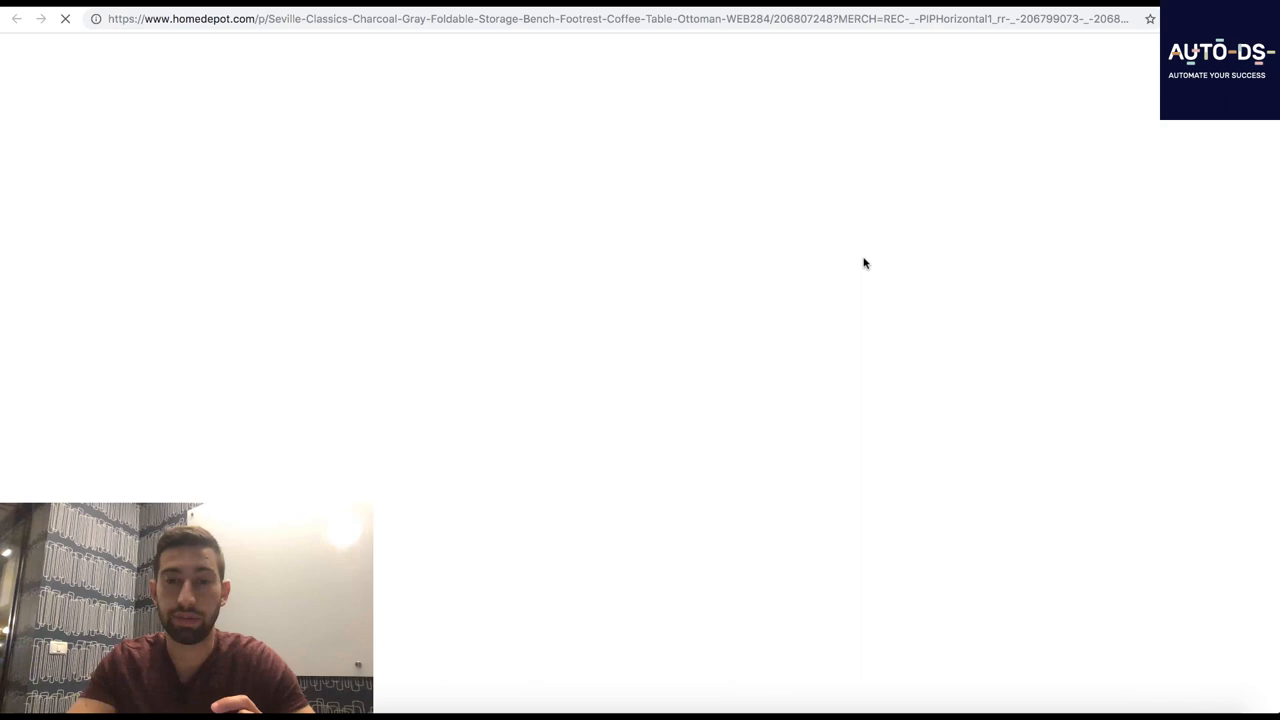
scroll(860, 340, "down", 2)
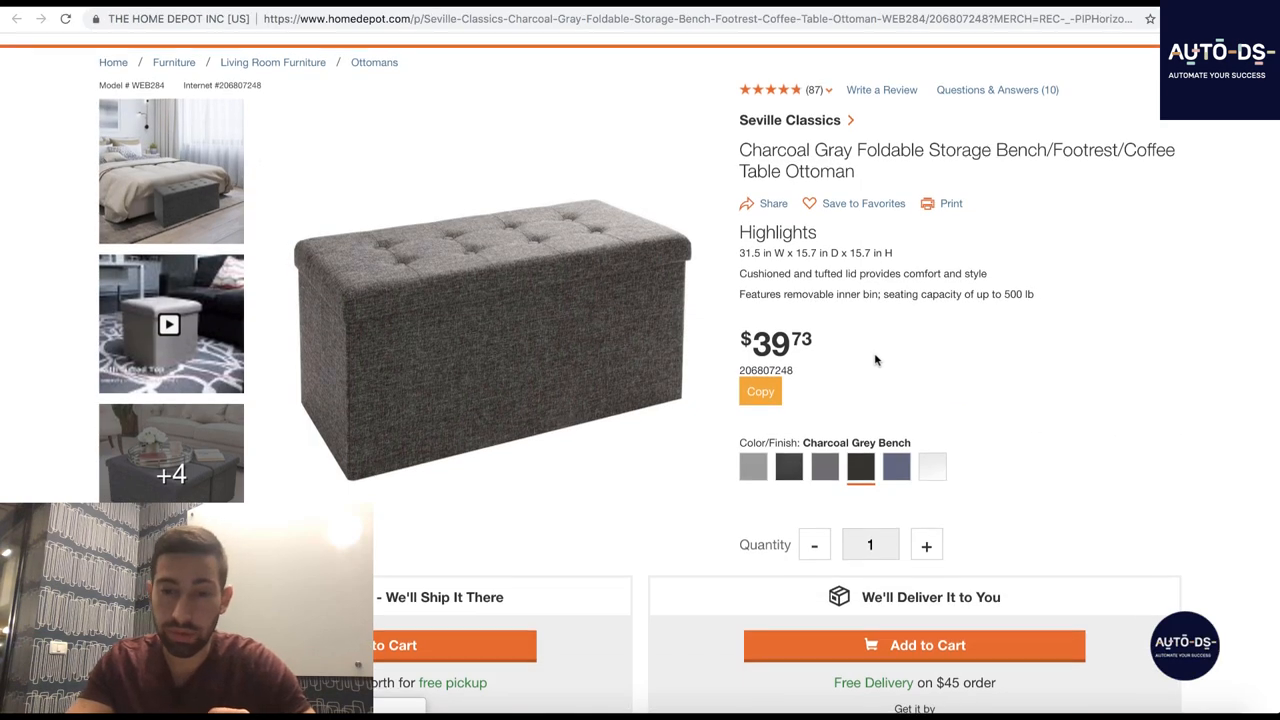
scroll(900, 380, "down", 5)
scroll(987, 400, "down", 1)
Highlight the 'Free Delivery on $45 order' note on the storage bench page.
left_click_drag(1000, 386, 829, 390)
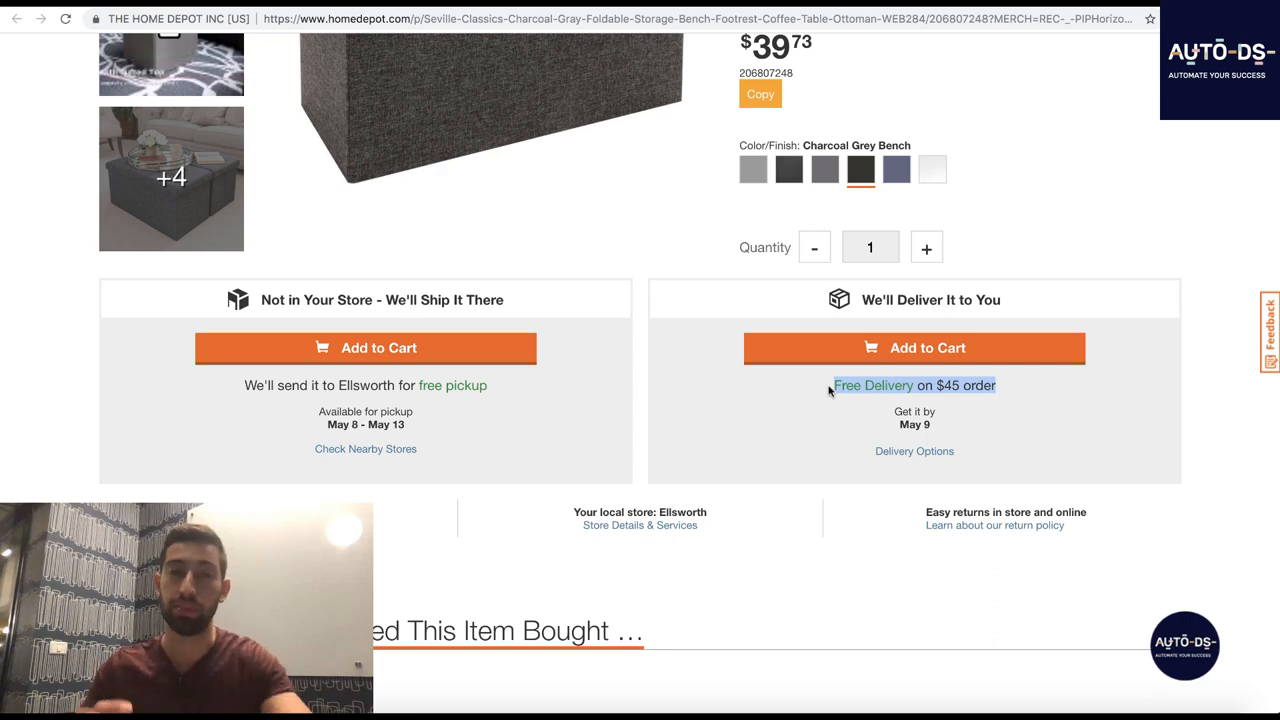
Show the AutoDS Homedepot monitor settings and point out the Include Shipping Price option.
key("ctrl+Tab")
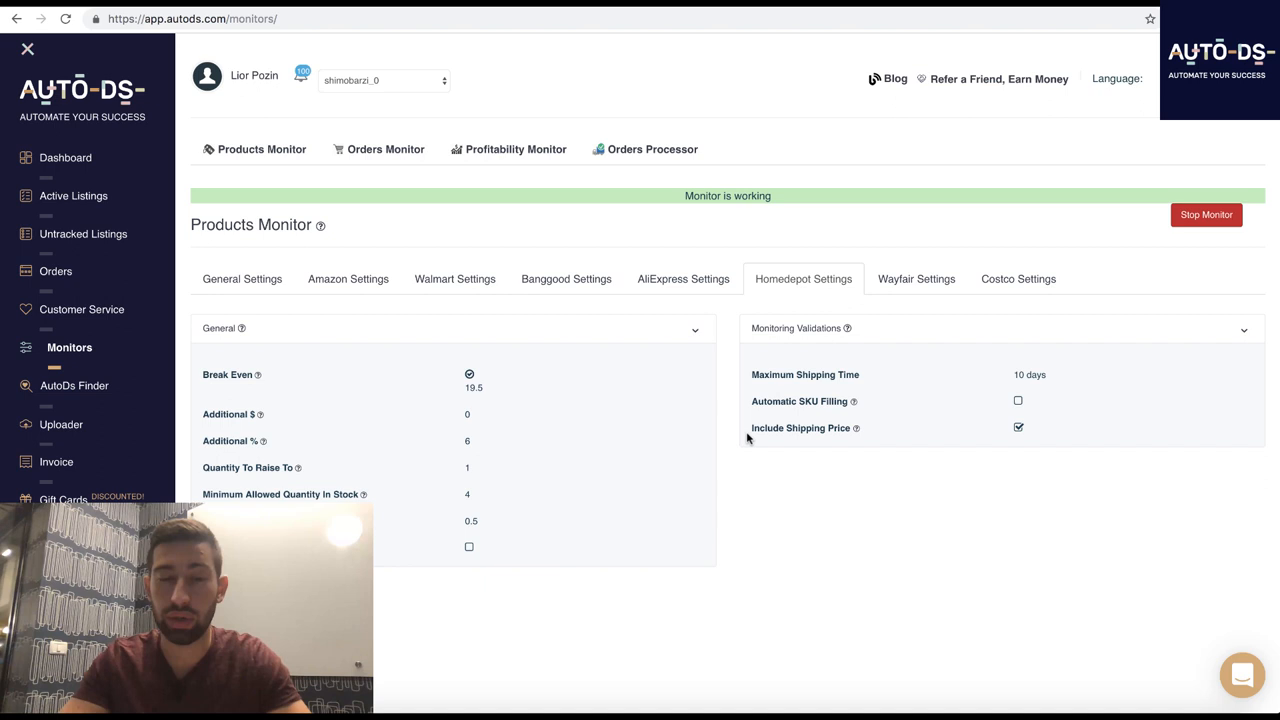
left_click_drag(884, 432, 884, 436)
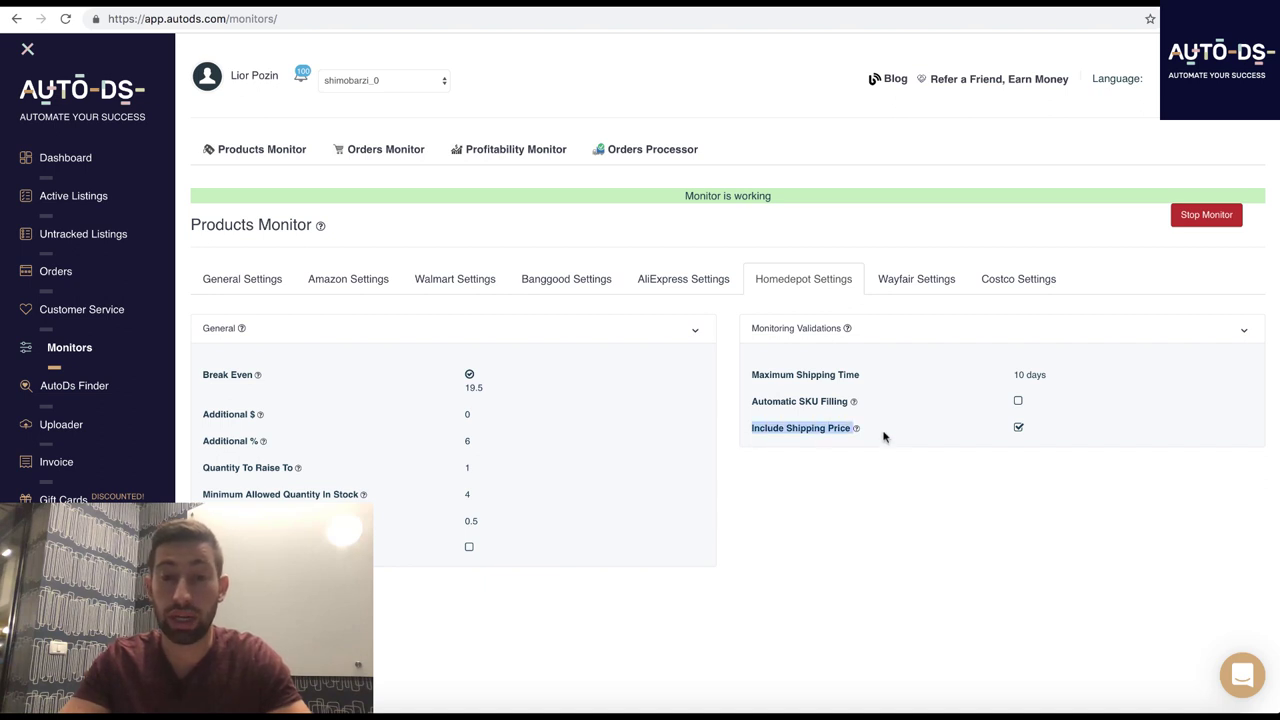
left_click(786, 432)
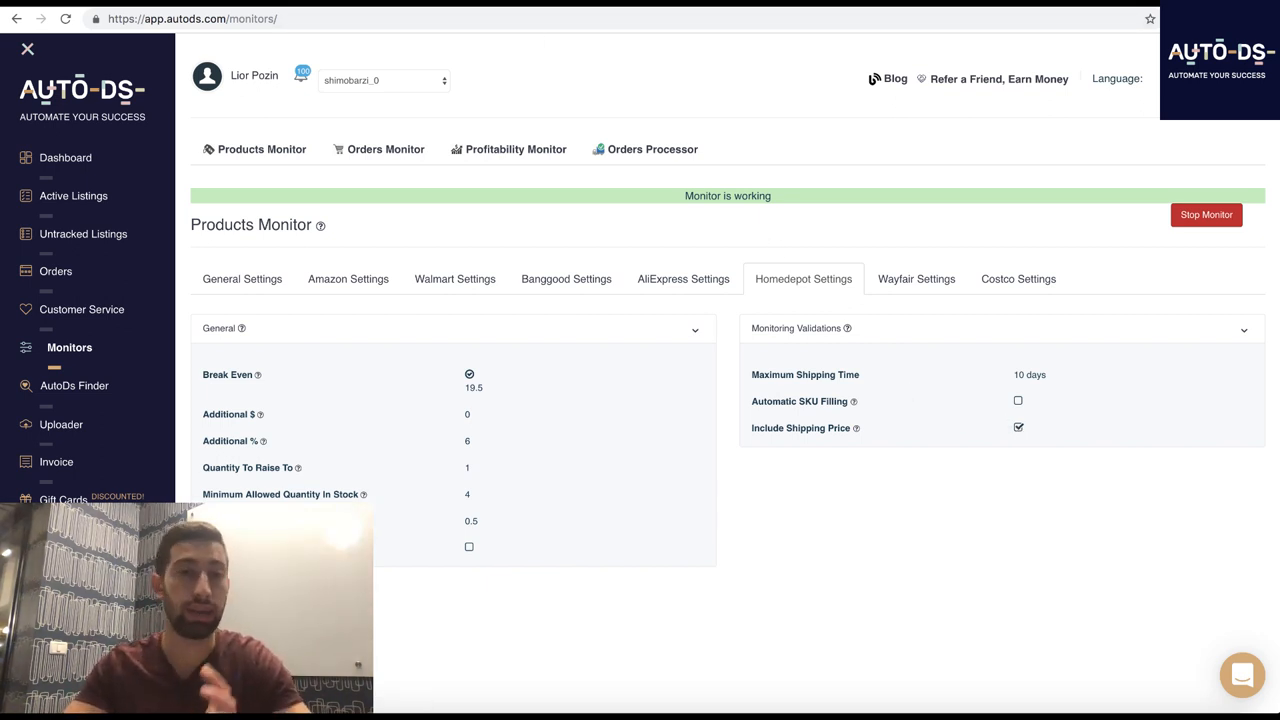
Return to the Farrow Brown Accent Ottoman page on Home Depot.
key("ctrl+Tab")
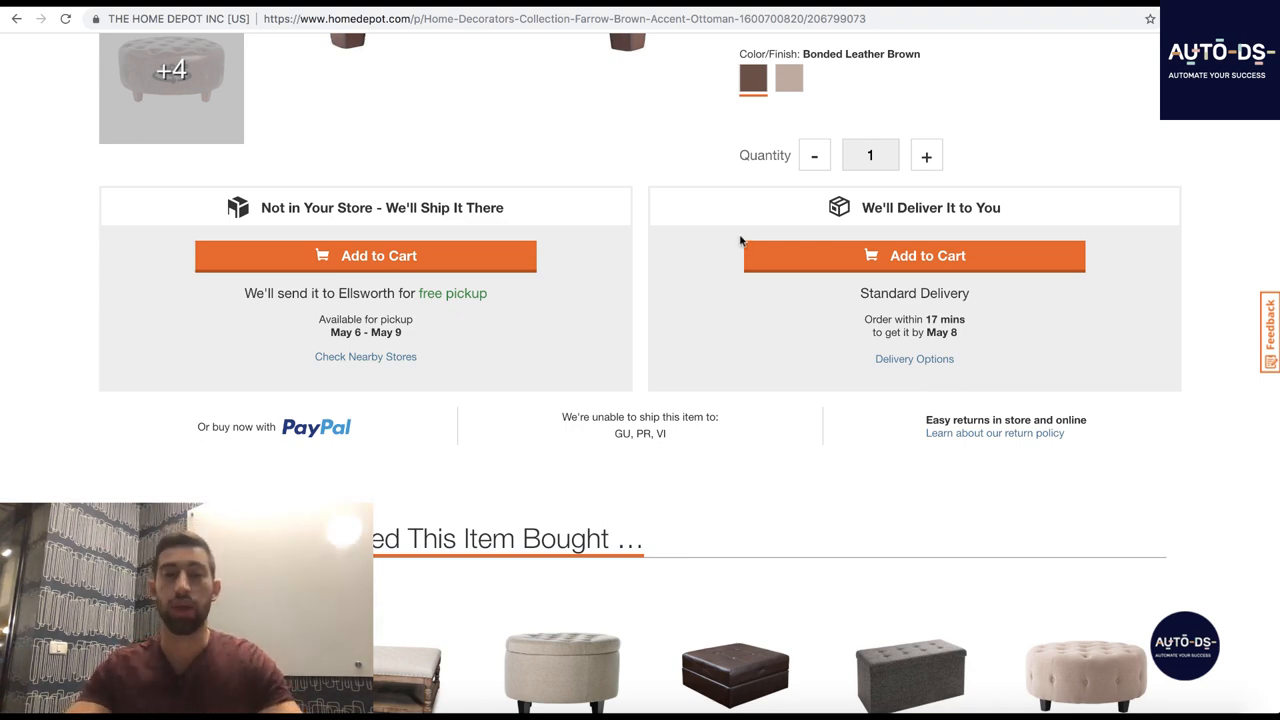
scroll(744, 231, "up", 4)
scroll(740, 225, "up", 4)
scroll(733, 220, "up", 5)
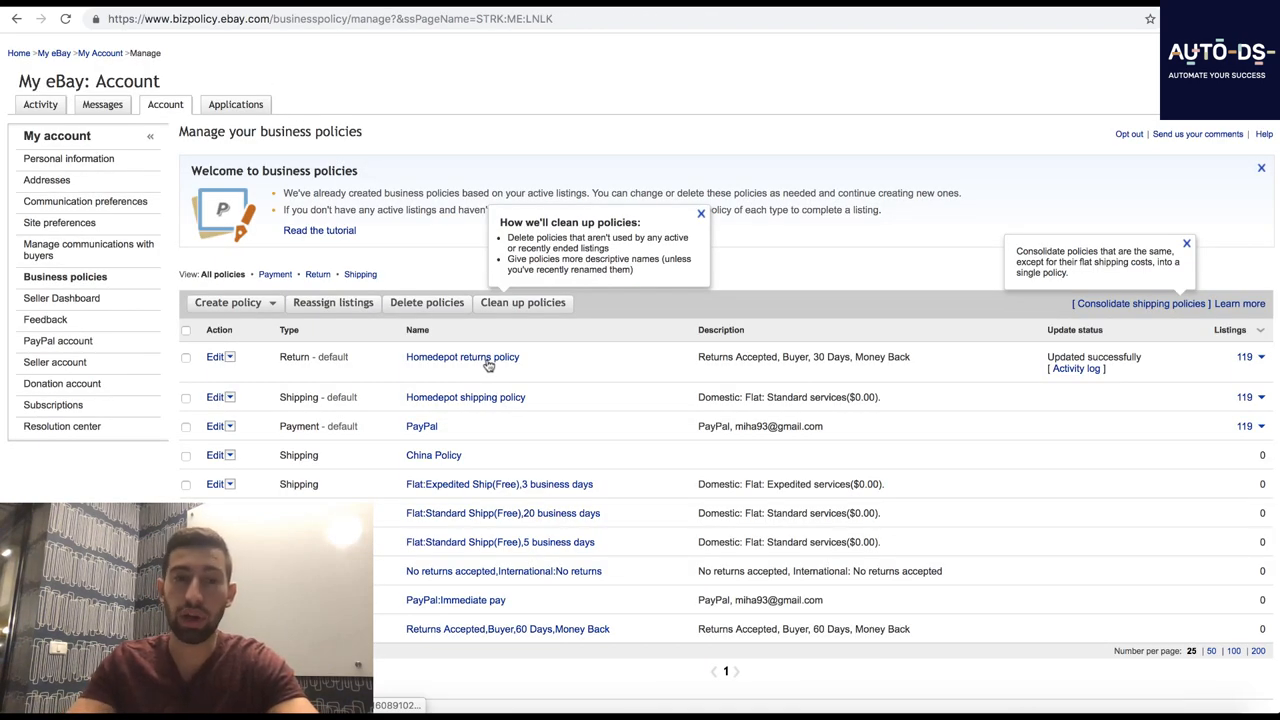
Review the Homedepot returns policy for editing, then the Homedepot shipping policy.
right_click(223, 358)
left_click(216, 357)
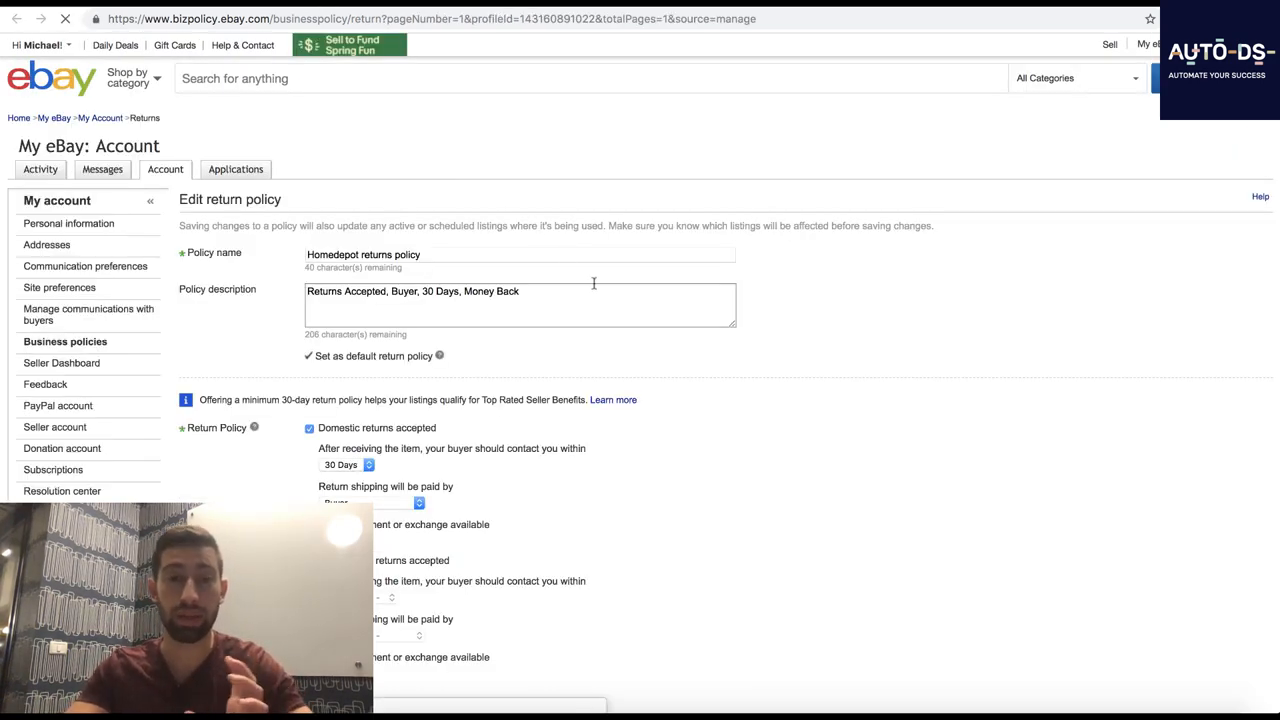
scroll(590, 283, "down", 2)
scroll(580, 283, "down", 2)
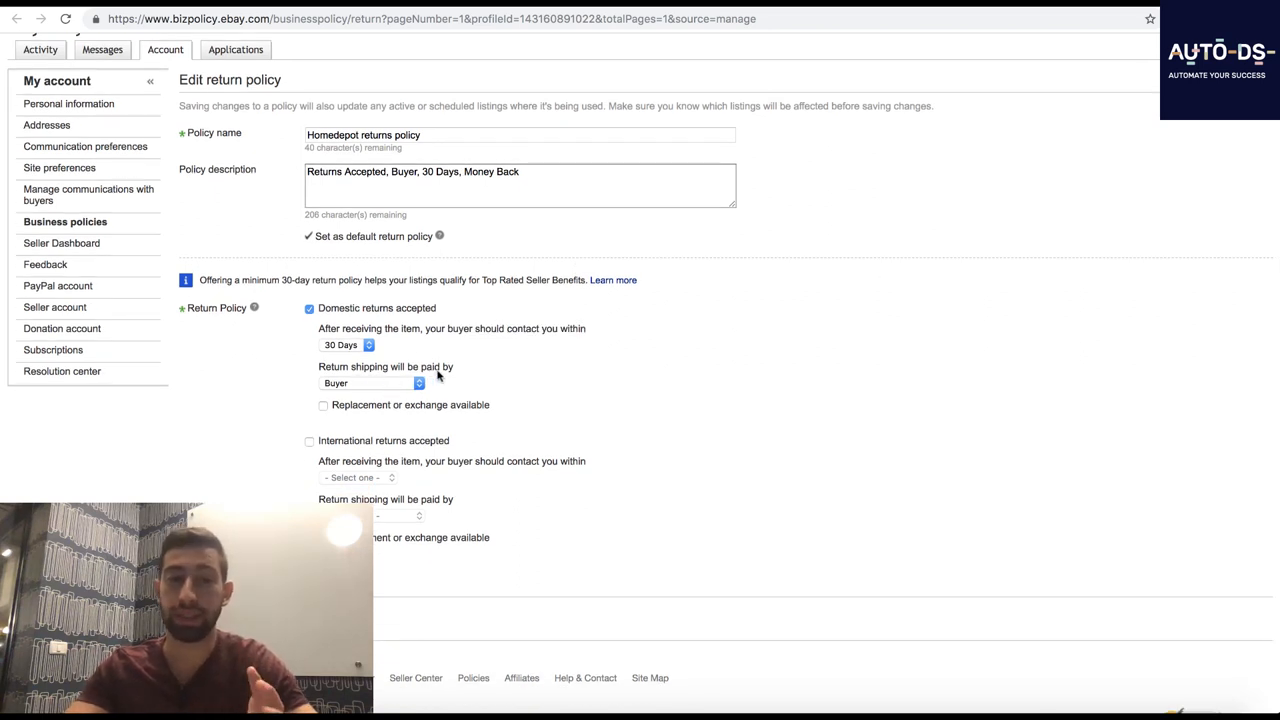
scroll(437, 375, "up", 1)
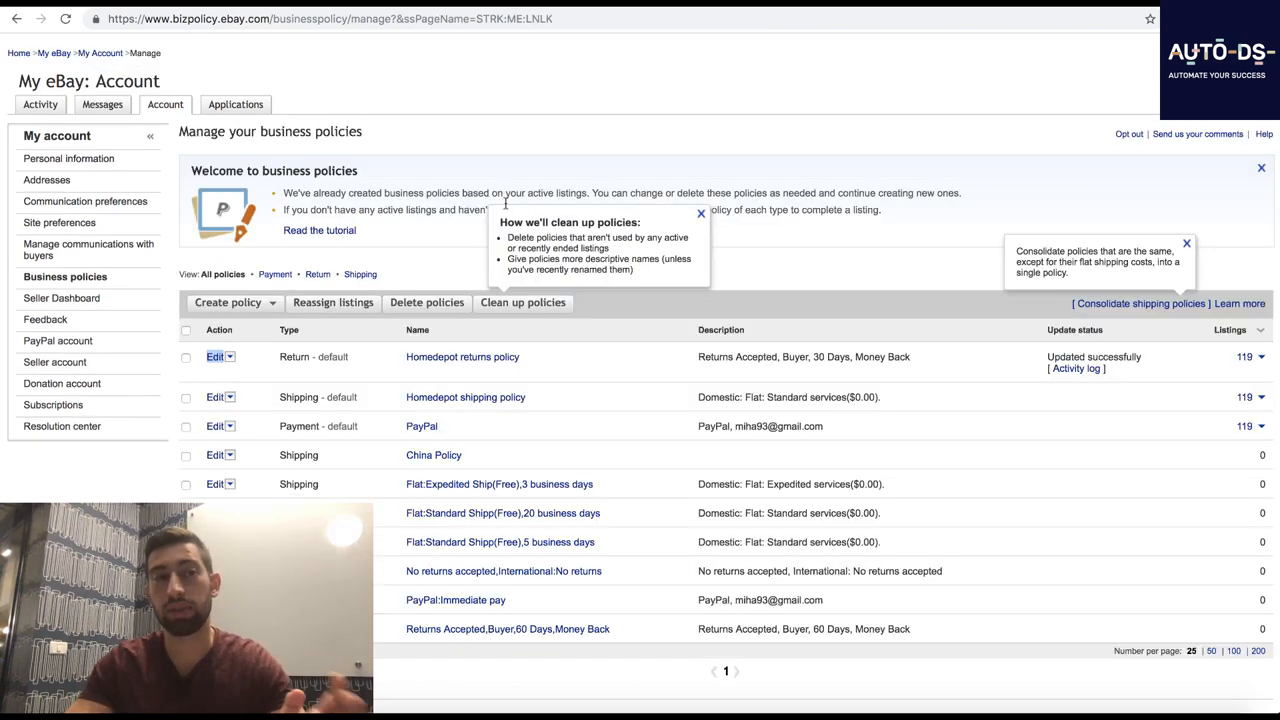
scroll(215, 380, "down", 1)
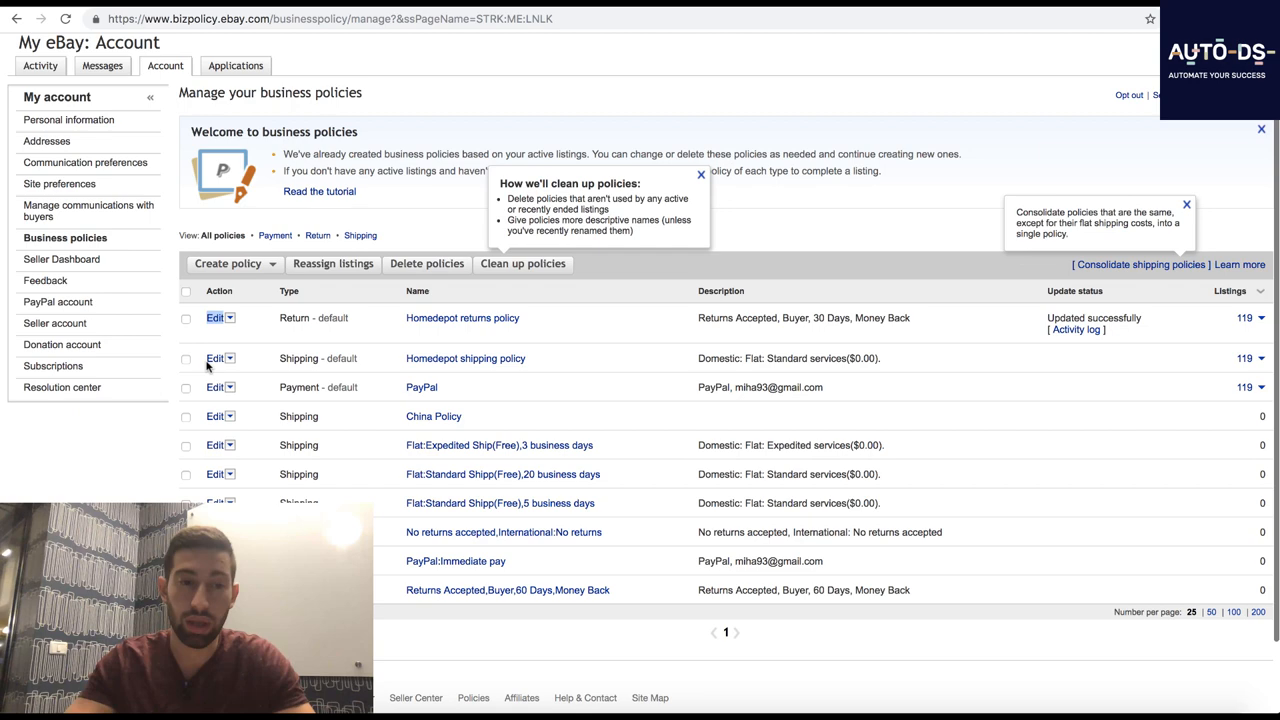
left_click(215, 363)
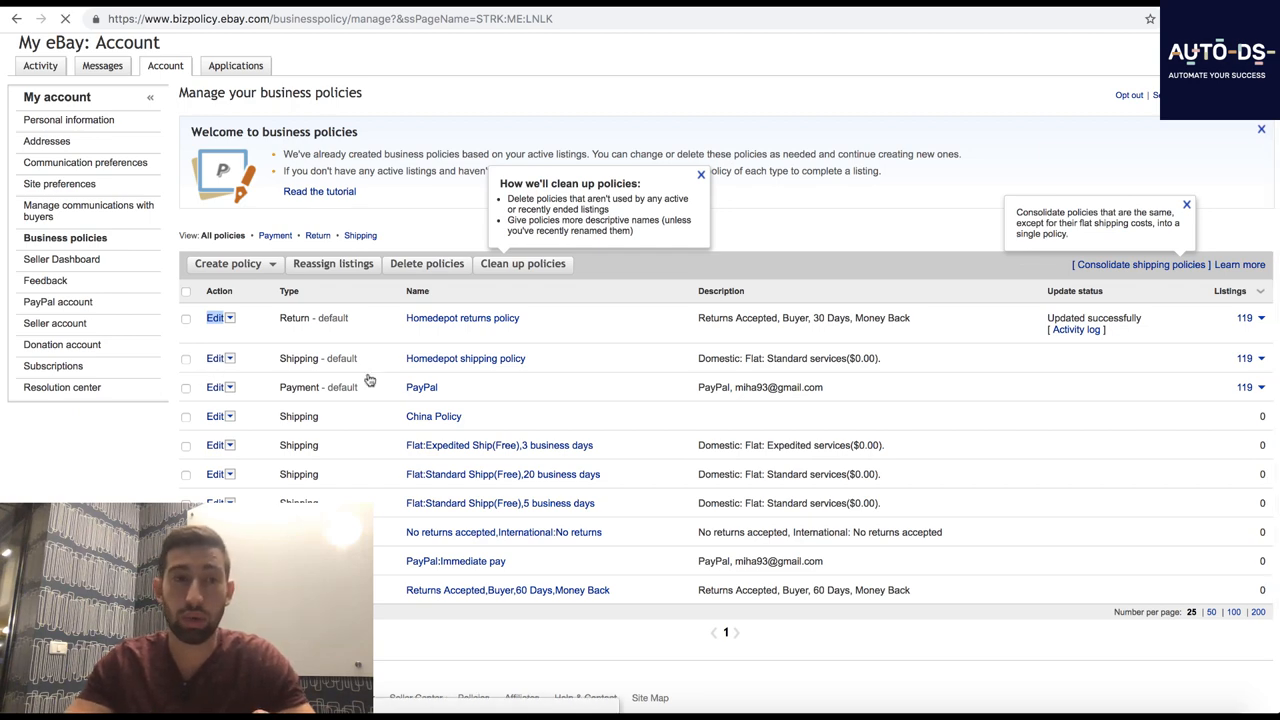
scroll(269, 384, "down", 2)
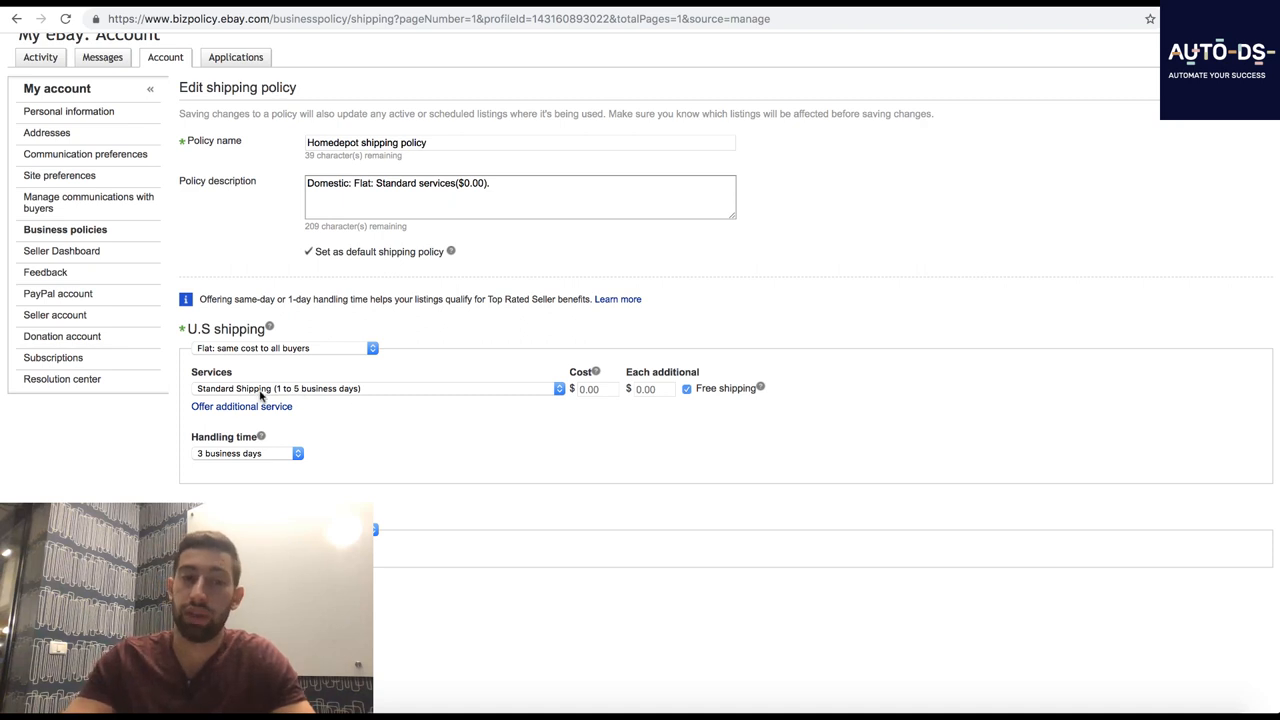
scroll(265, 455, "down", 1)
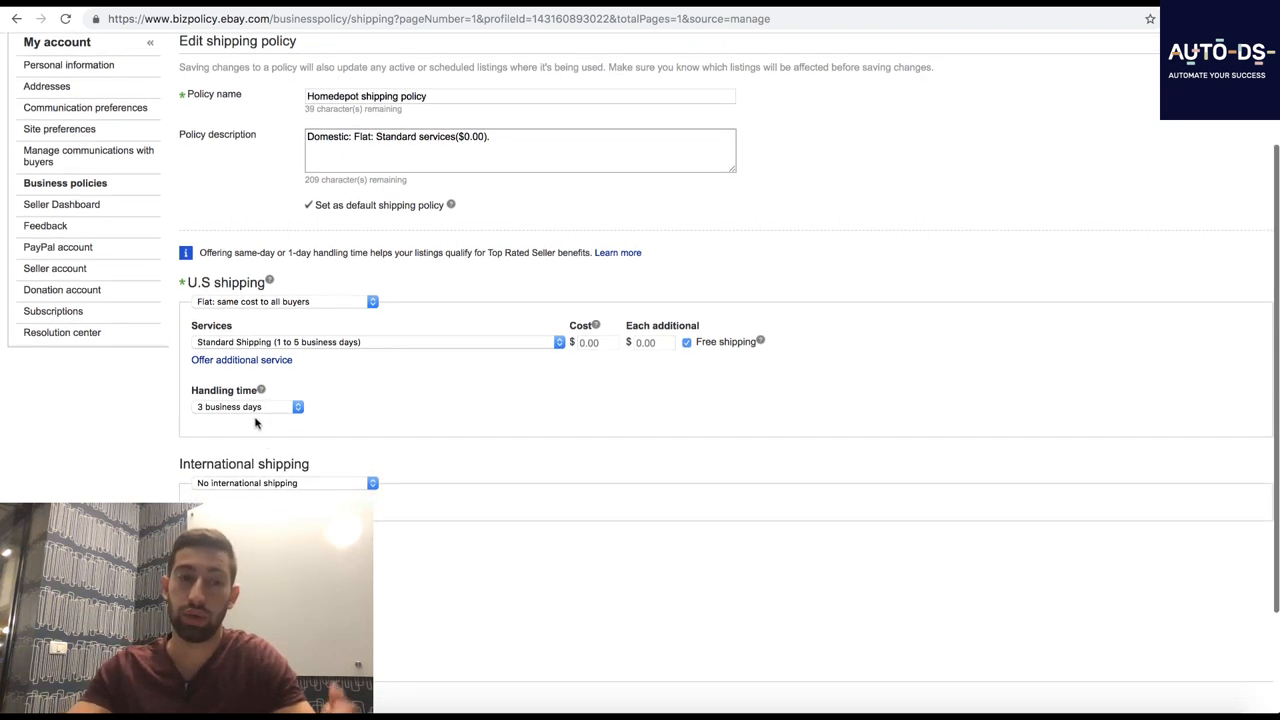
scroll(255, 423, "down", 1)
scroll(255, 420, "up", 2)
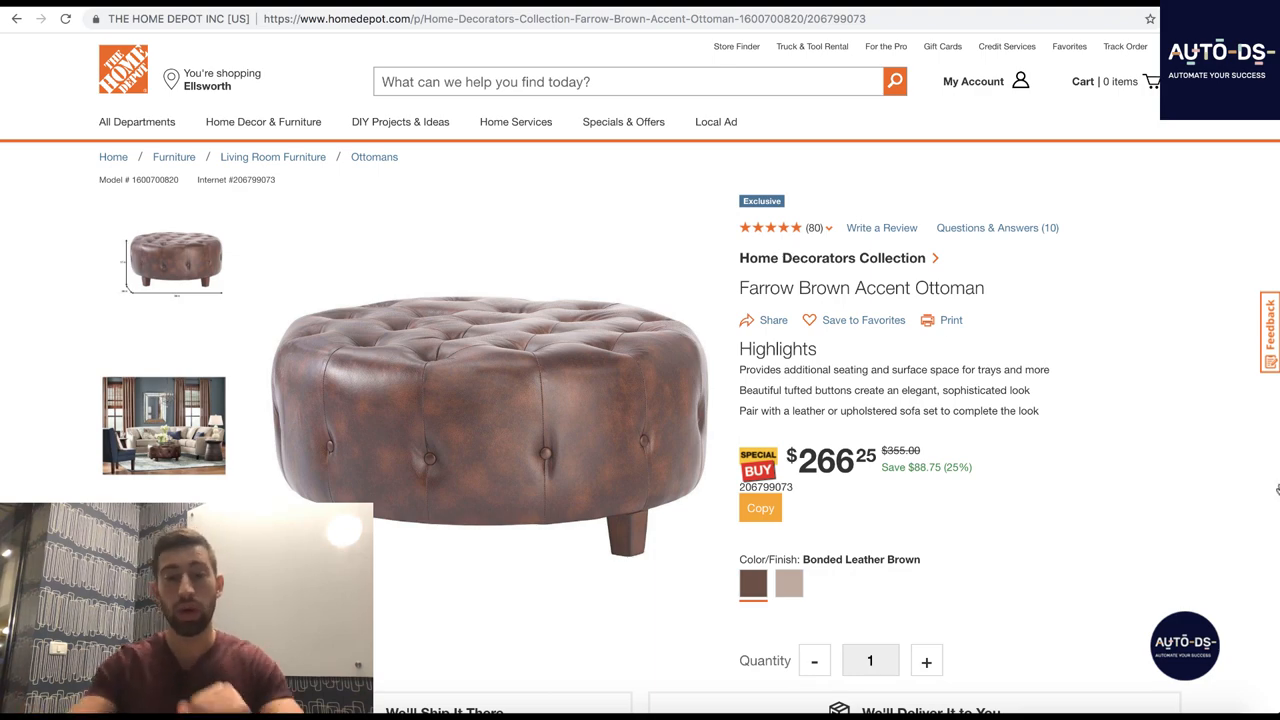
scroll(680, 263, "down", 2)
scroll(500, 200, "up", 2)
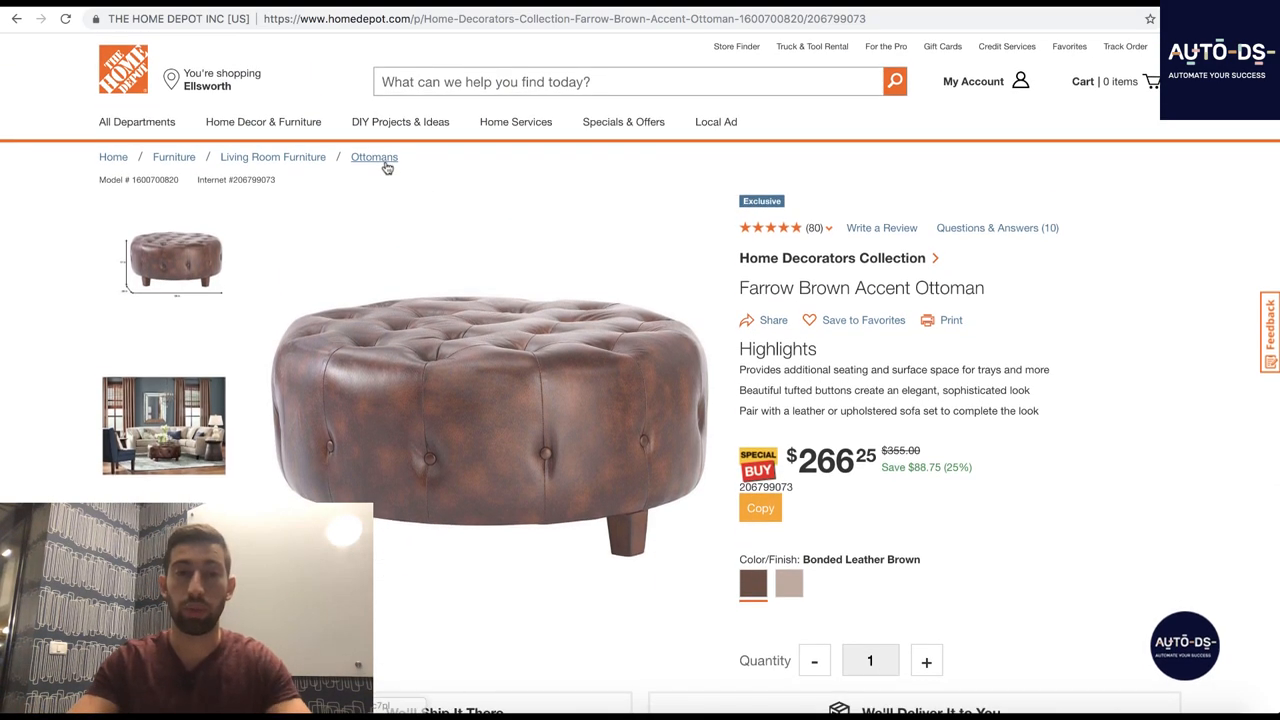
Go to the Ottomans category and extract its product IDs with the AutoDS Item Grabber.
left_click(374, 157)
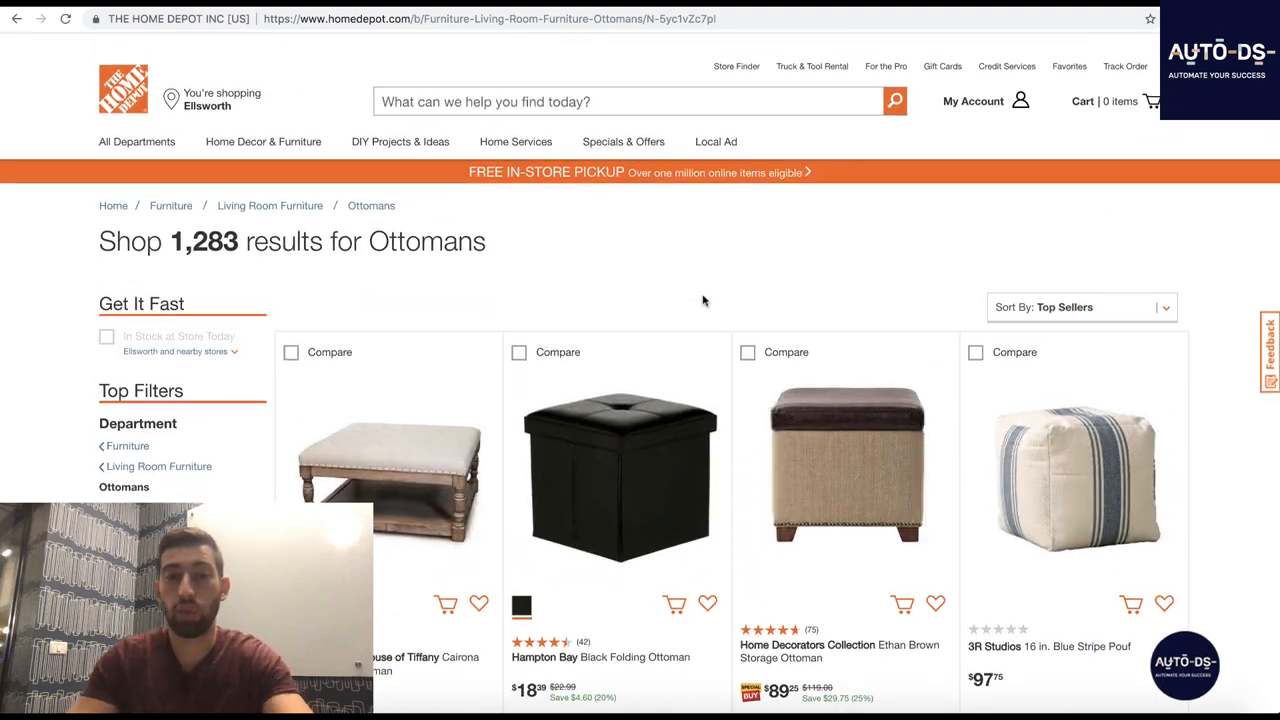
scroll(703, 300, "down", 1)
scroll(710, 300, "down", 3)
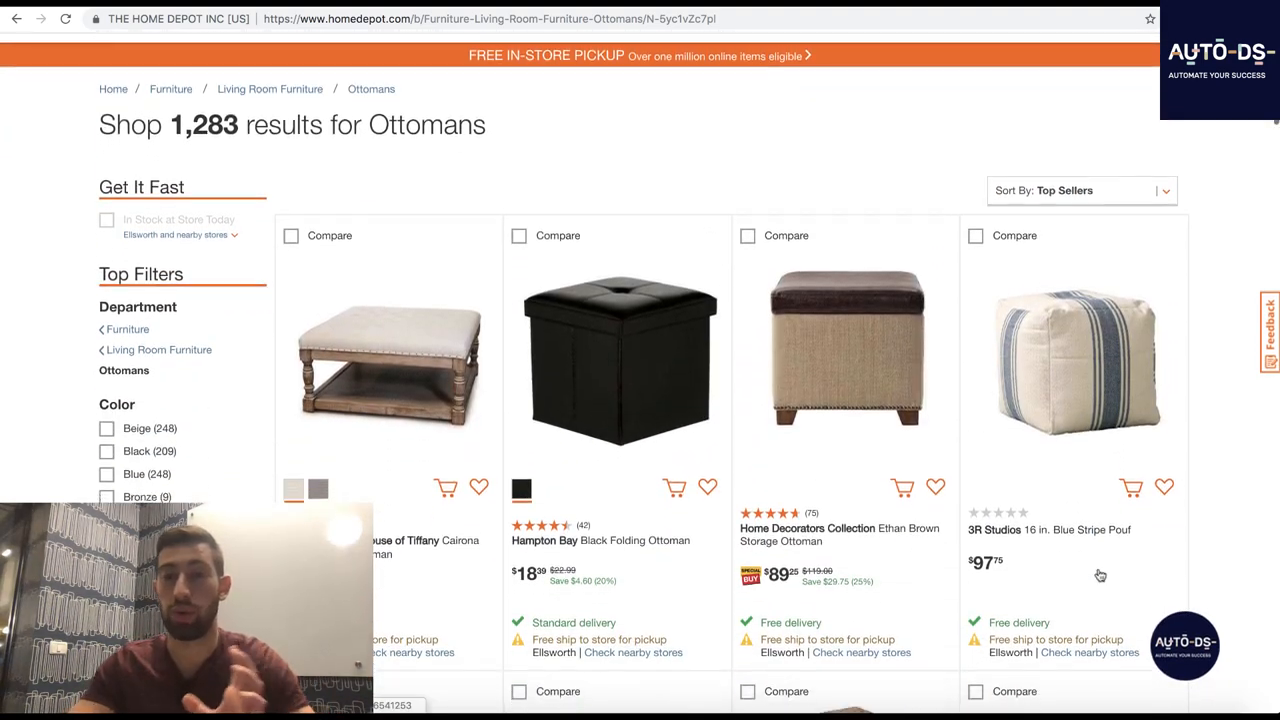
scroll(1100, 575, "down", 2)
scroll(1100, 575, "up", 5)
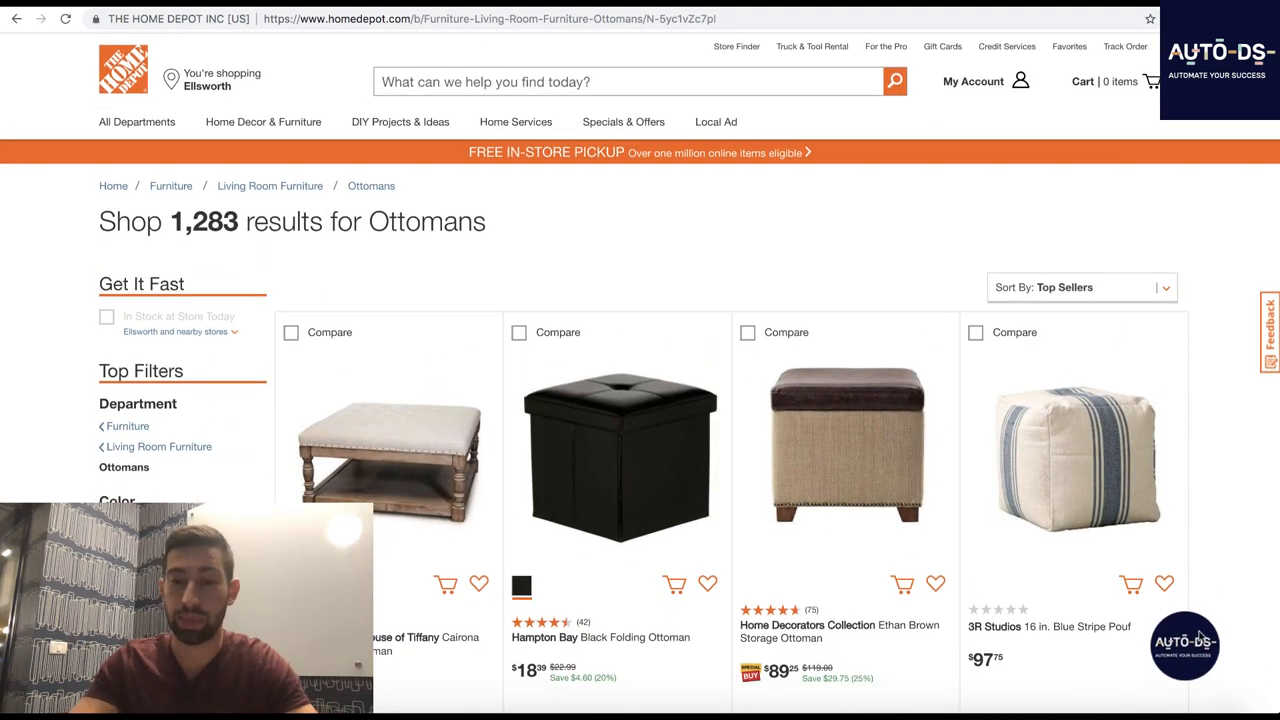
left_click(1186, 645)
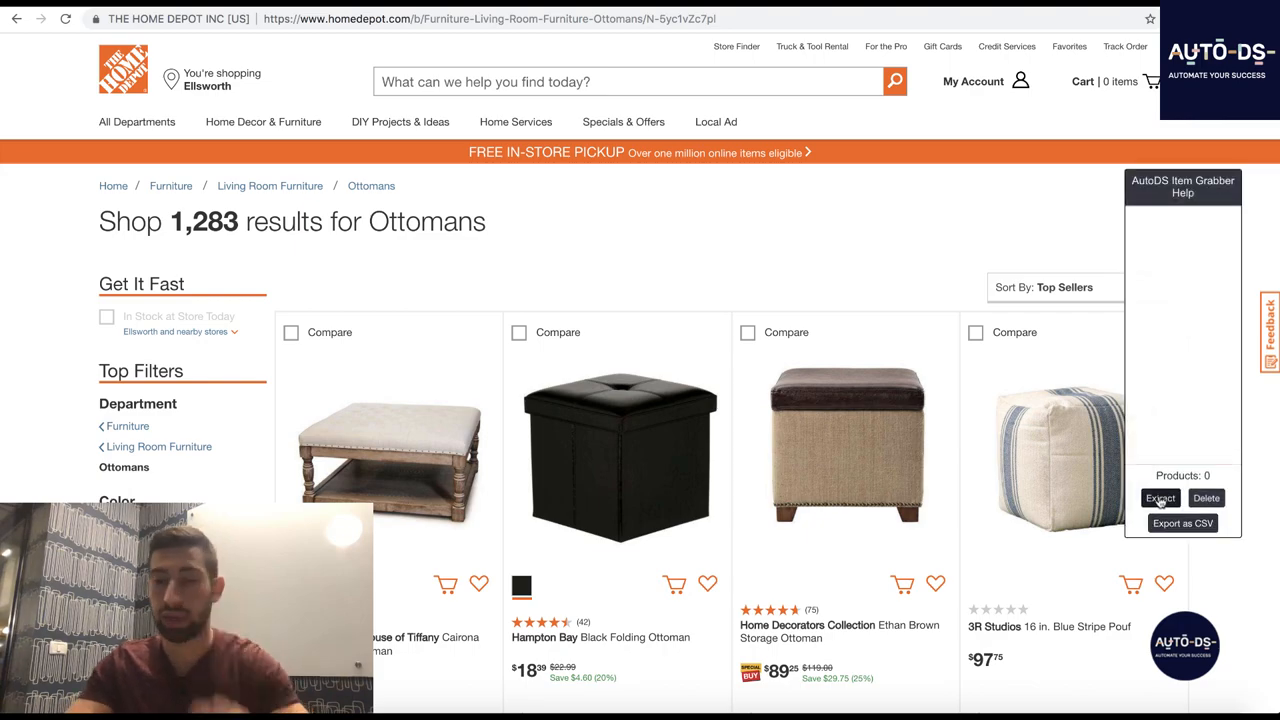
left_click(1160, 499)
scroll(861, 350, "down", 4)
scroll(861, 330, "down", 5)
scroll(861, 309, "down", 4)
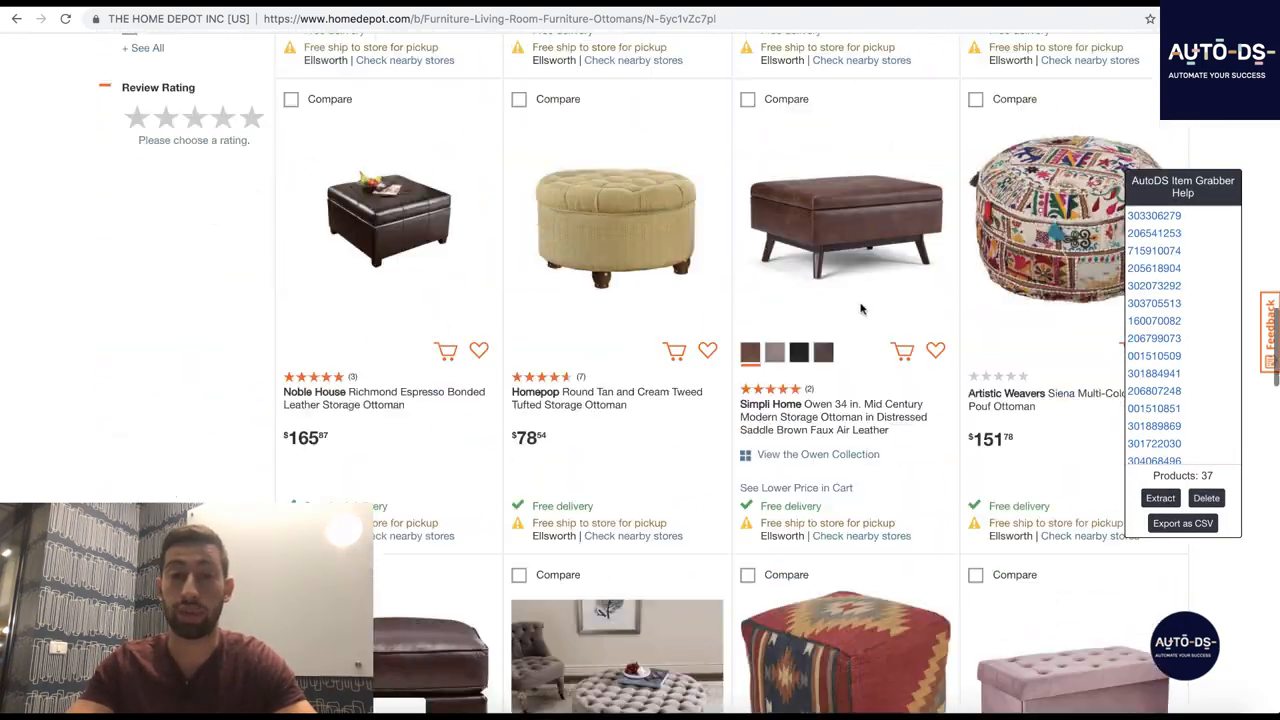
scroll(861, 309, "up", 10)
scroll(861, 309, "up", 2)
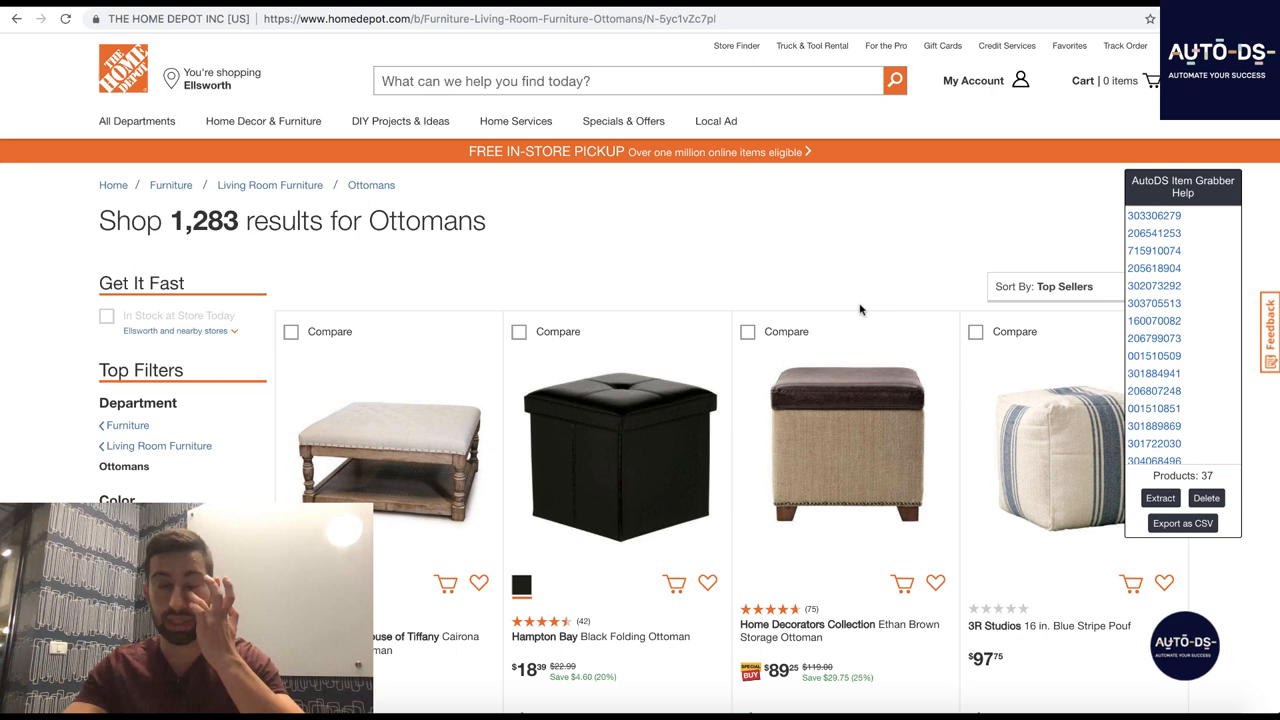
scroll(861, 309, "down", 2)
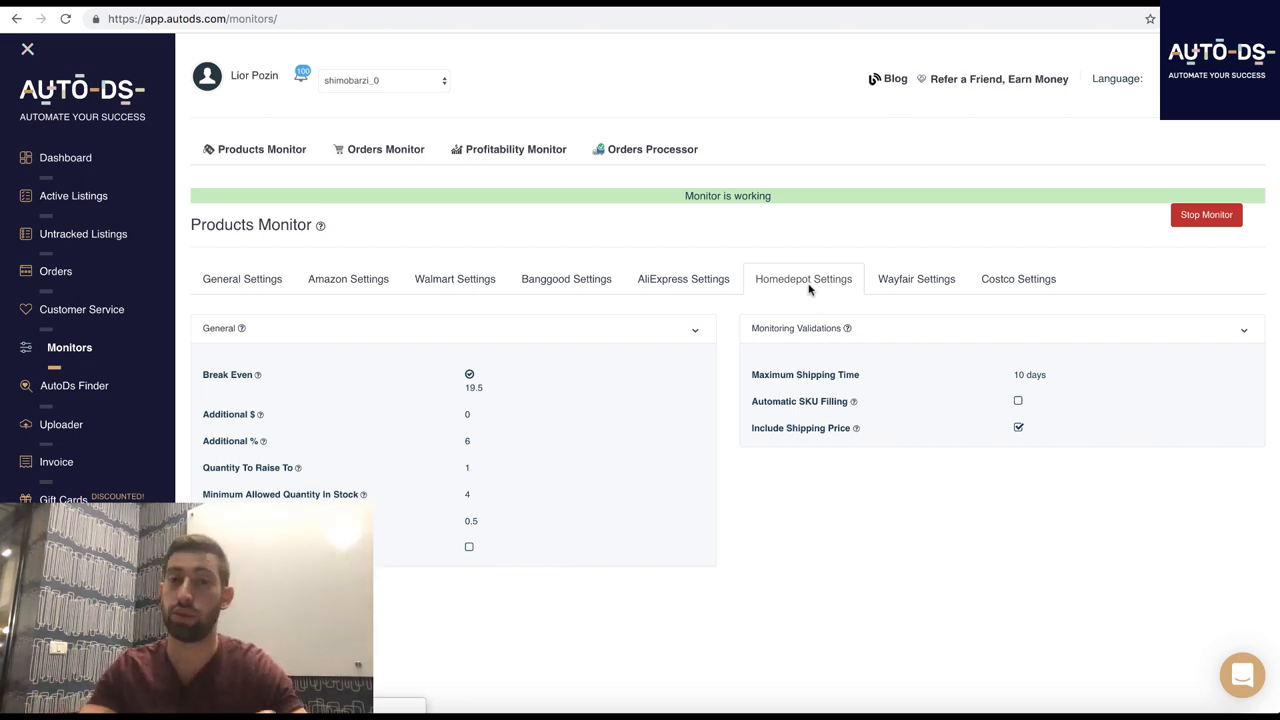
Enter the break-even sum 9.15 + 4 + 5 in the address bar and the Alfred launcher.
left_click(364, 16)
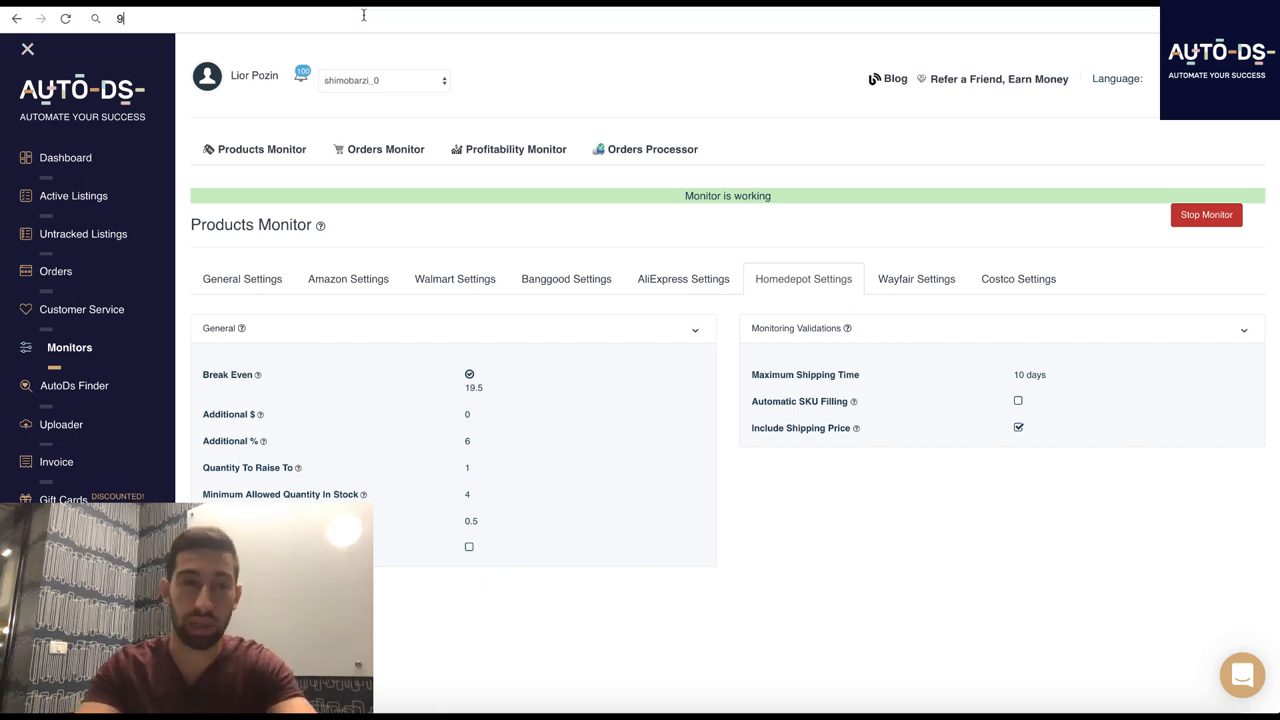
type("9.25")
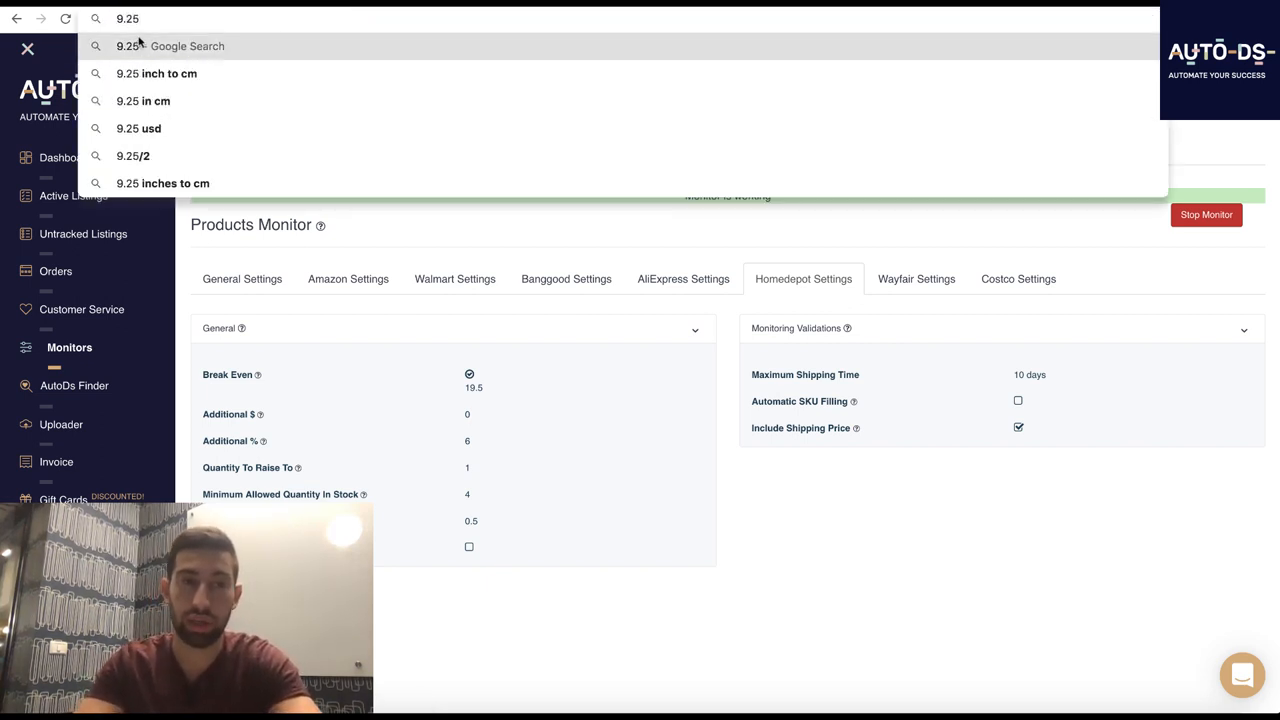
key("BackSpace")
key("BackSpace")
type("15 +")
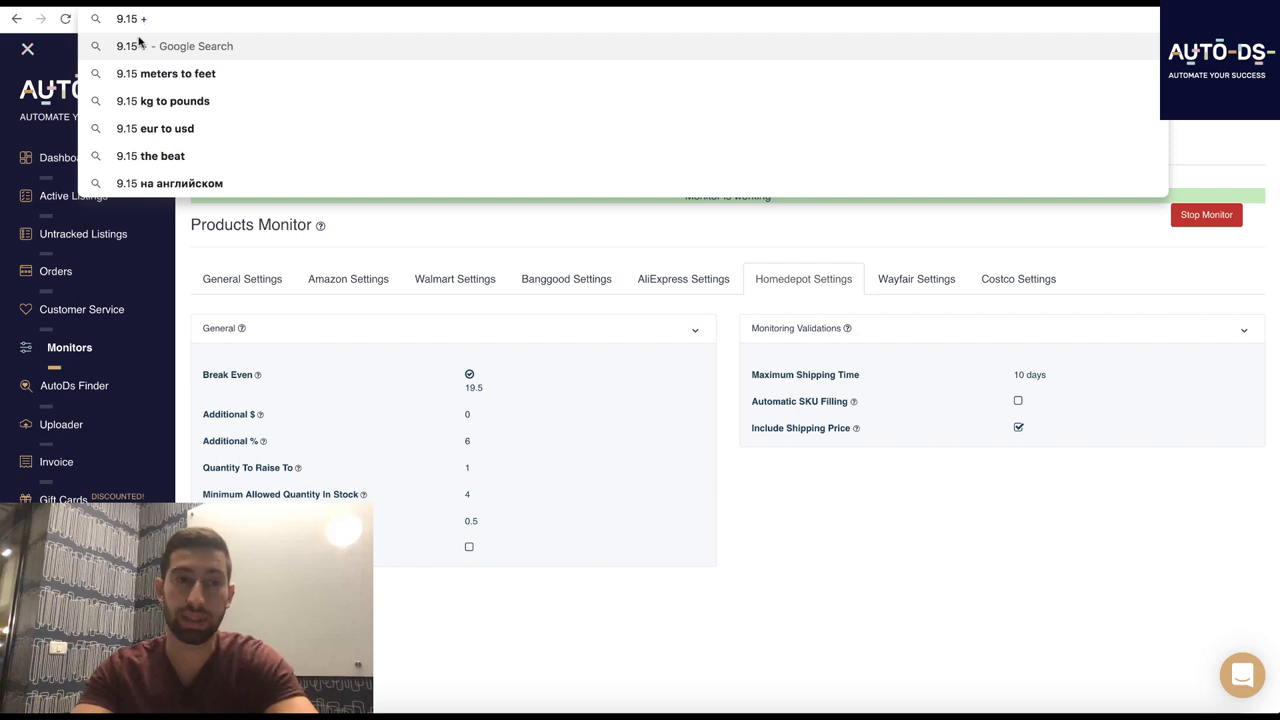
type(" 4")
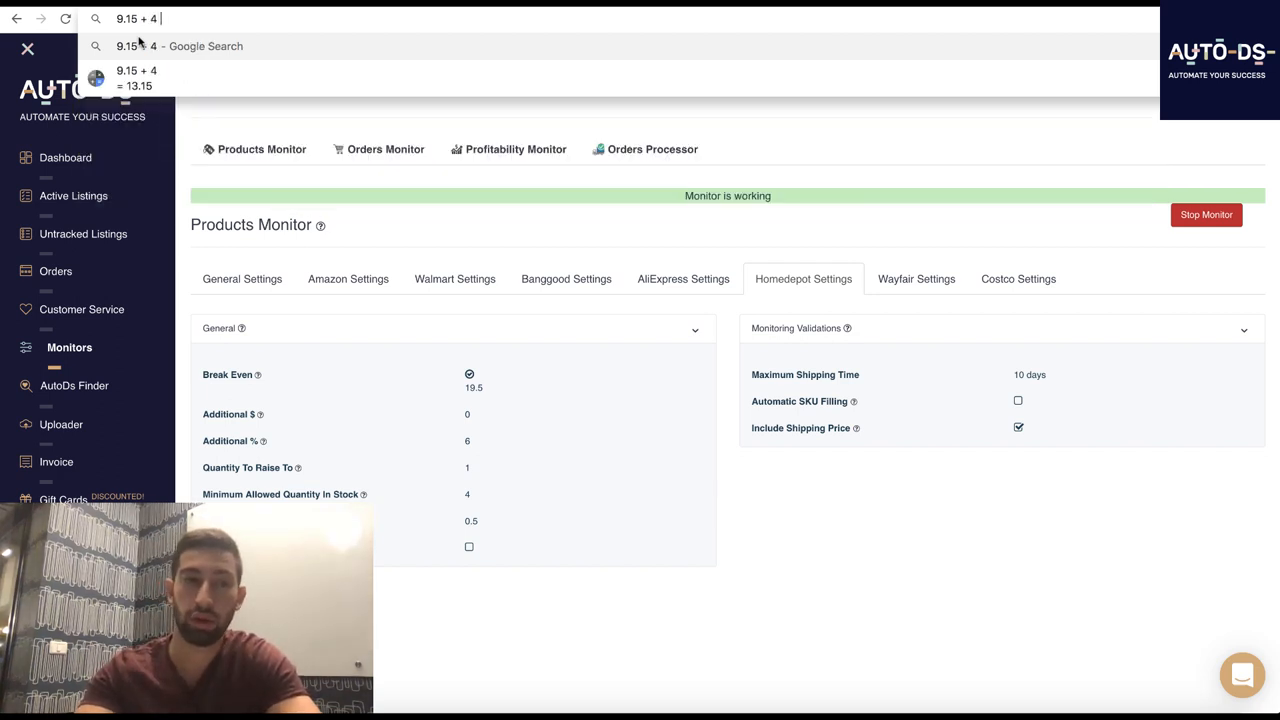
type(" + 5")
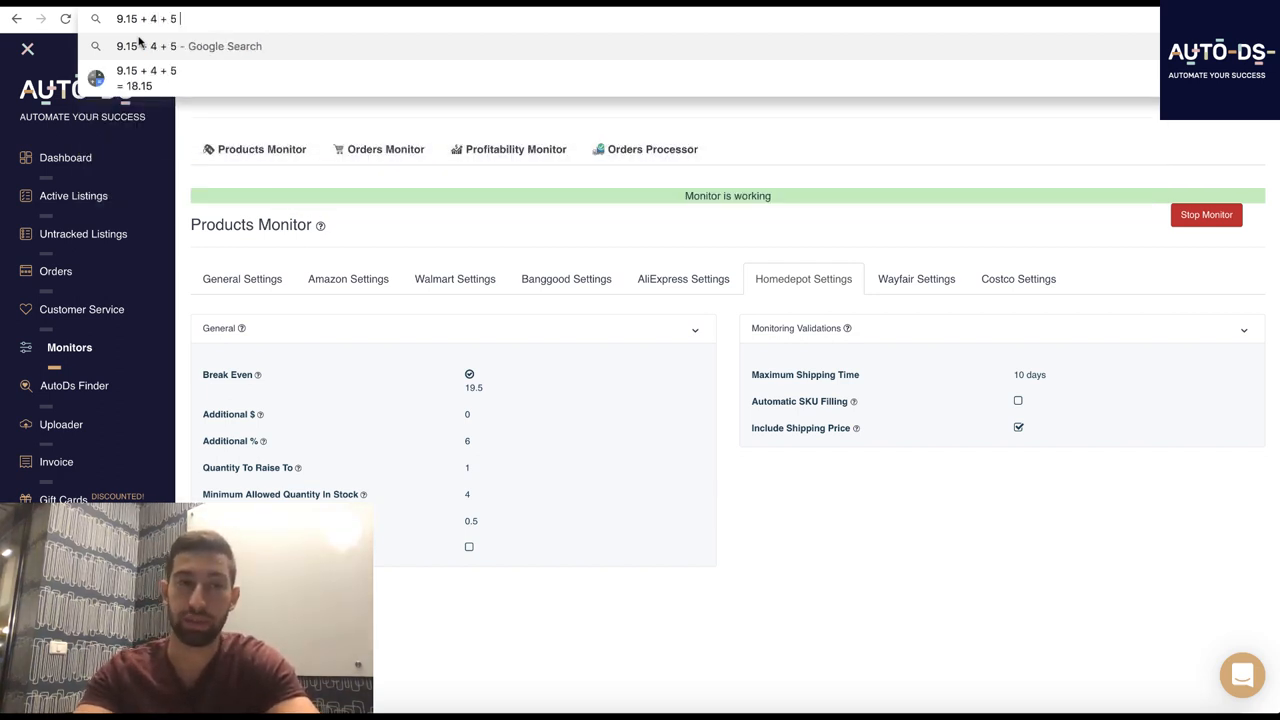
key("alt+space")
type("9.")
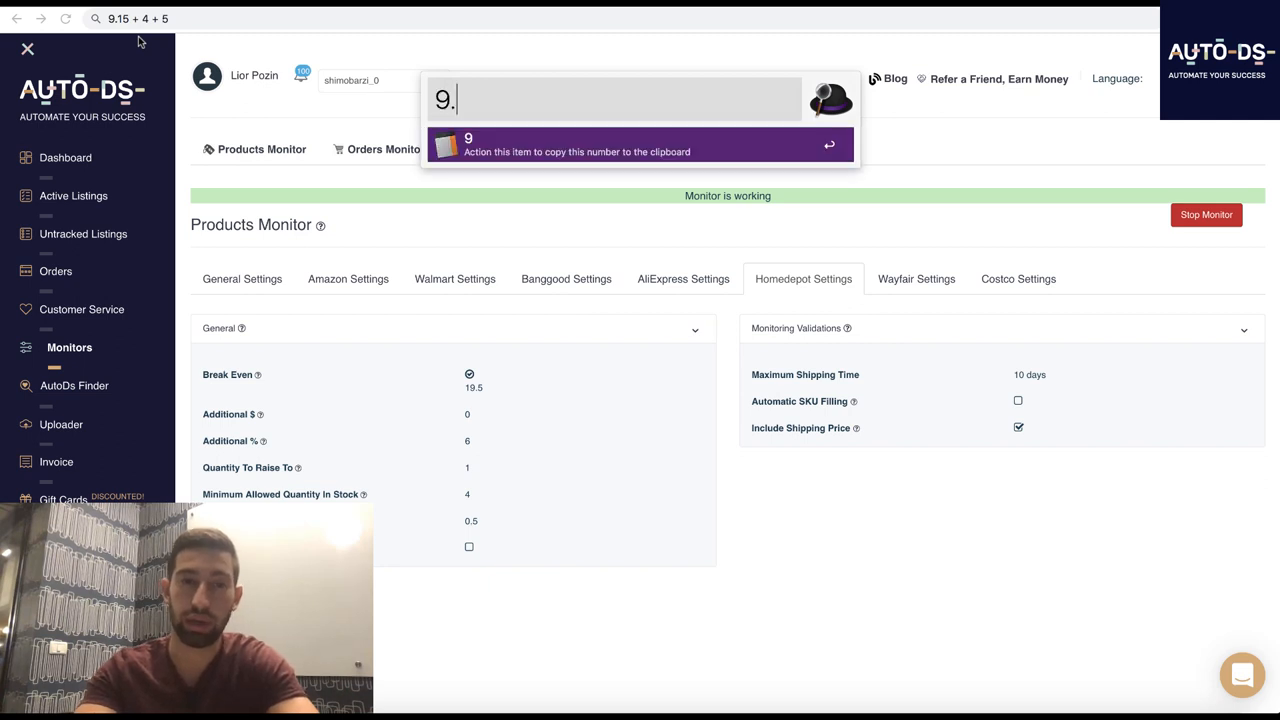
type("15+4+5")
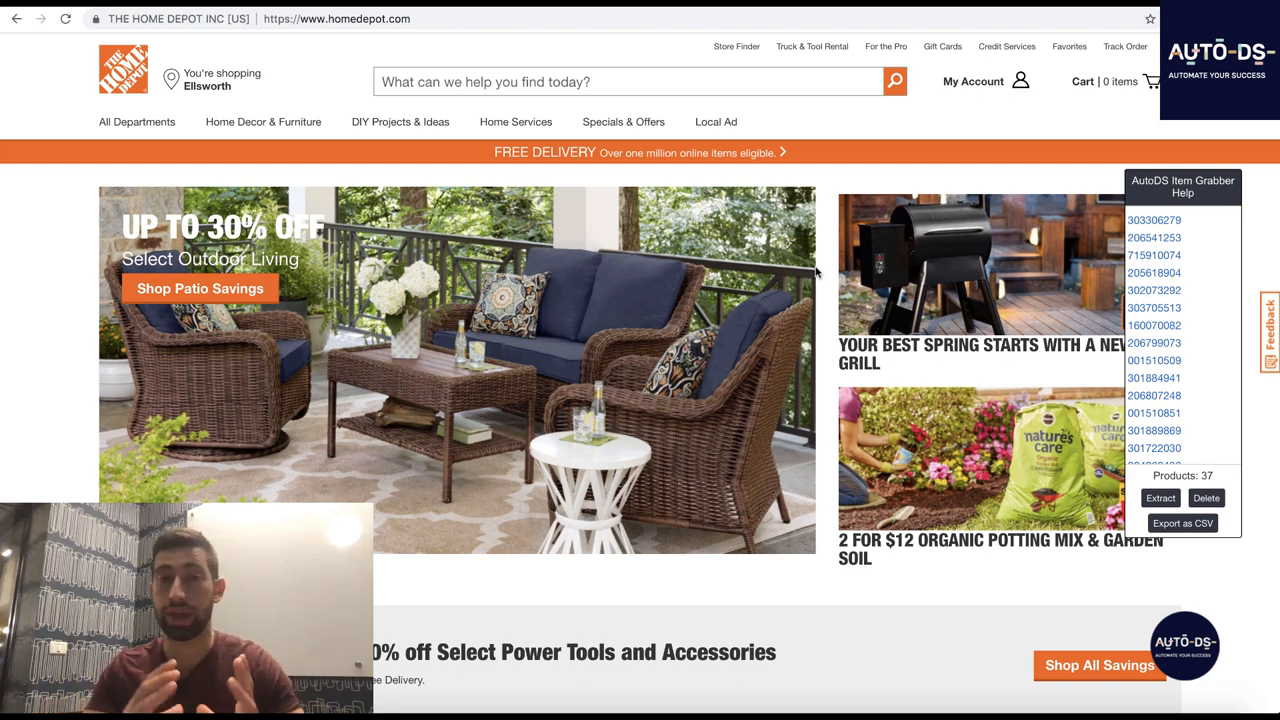
scroll(817, 270, "down", 1)
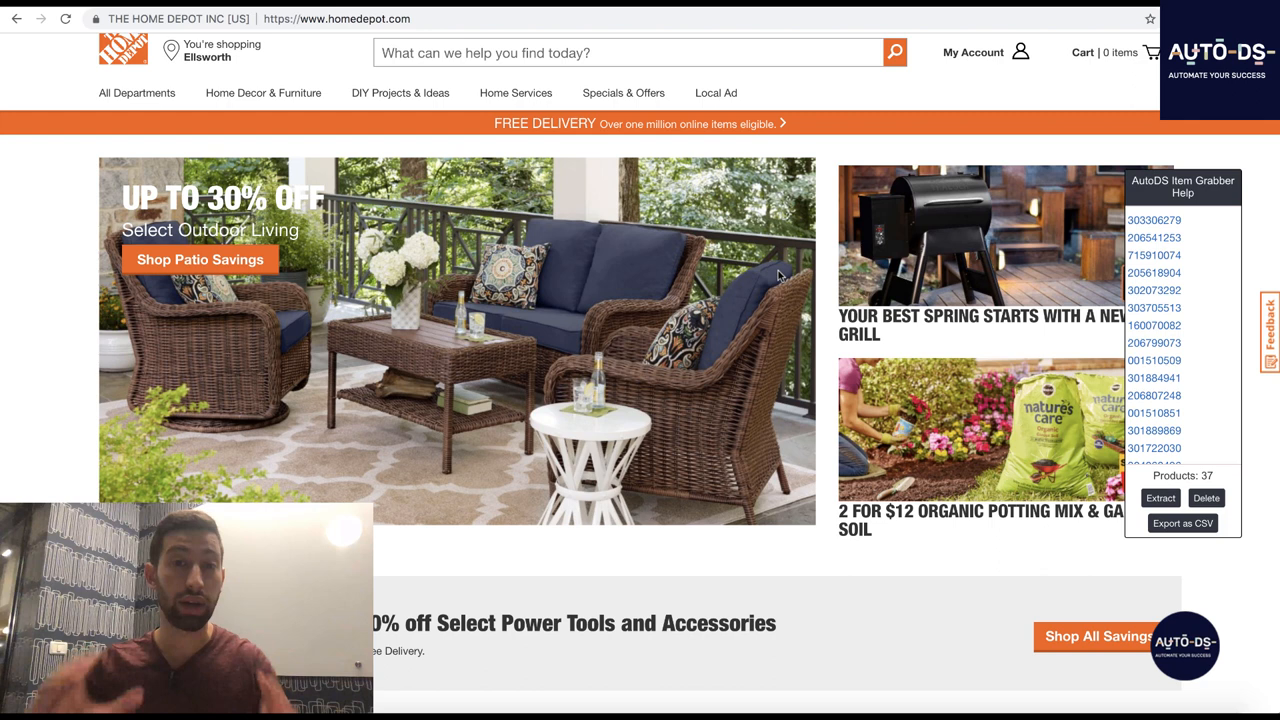